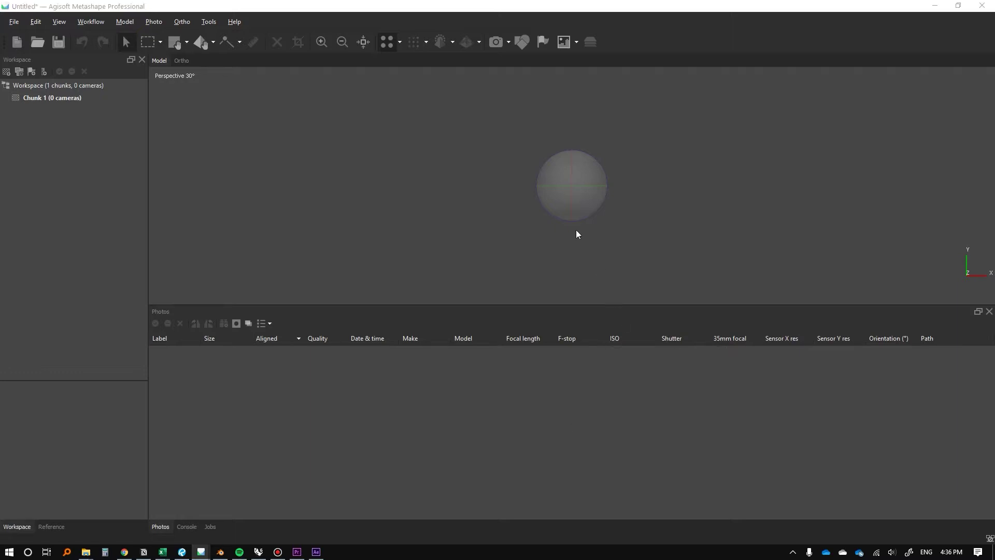
Switch to File Explorer, open the 20201011_161955 folder inside Laneway, and select all its TIFF frames.
{"action": "key", "text": "alt+Tab"}
{"action": "left_click", "coordinate": [489, 173]}
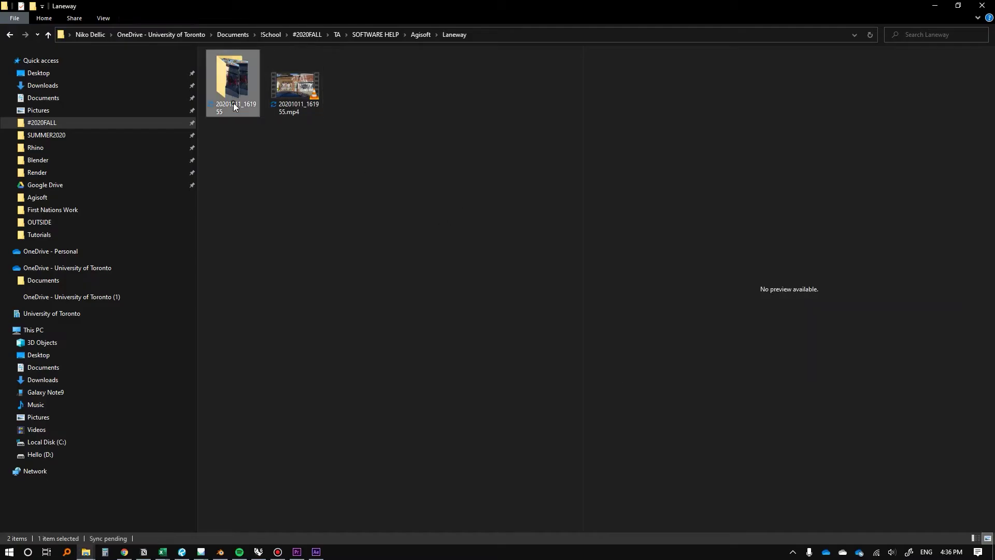
{"action": "double_click", "coordinate": [235, 106]}
{"action": "left_click", "coordinate": [237, 91]}
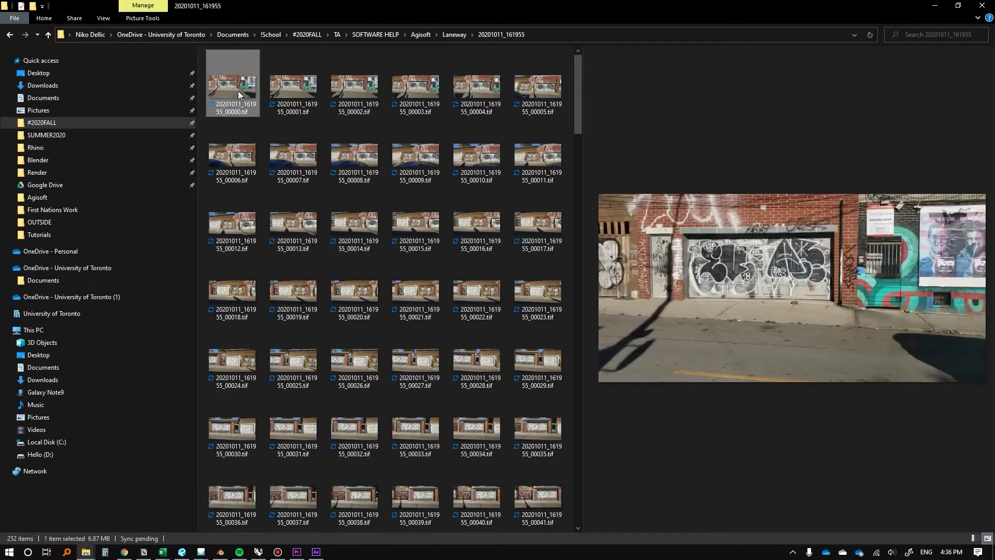
{"action": "key", "text": "ctrl+a"}
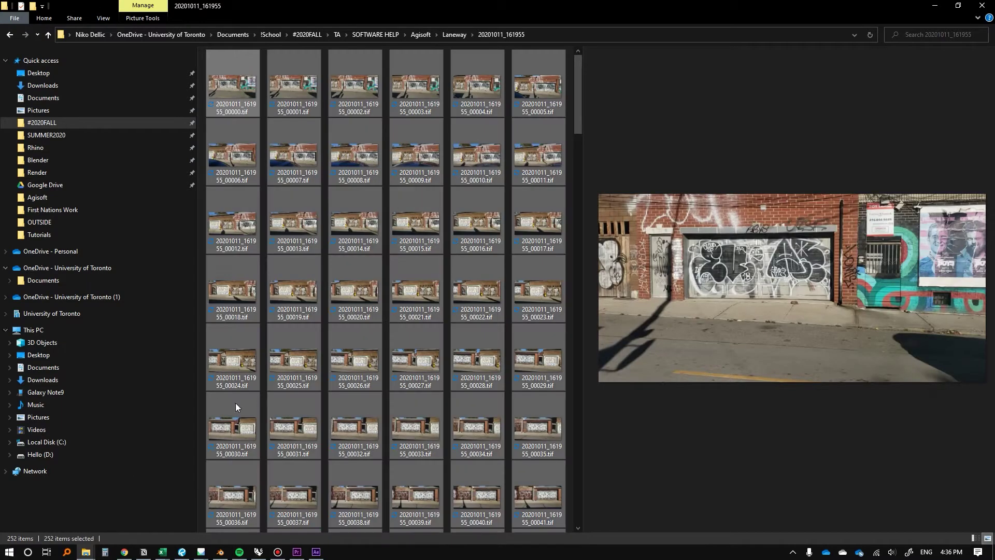
Delete the black last frame, 20201011_161955_00251.tif, from the image folder.
{"action": "left_click", "coordinate": [439, 247]}
{"action": "scroll", "coordinate": [441, 296], "scroll_direction": "down", "scroll_amount": 15}
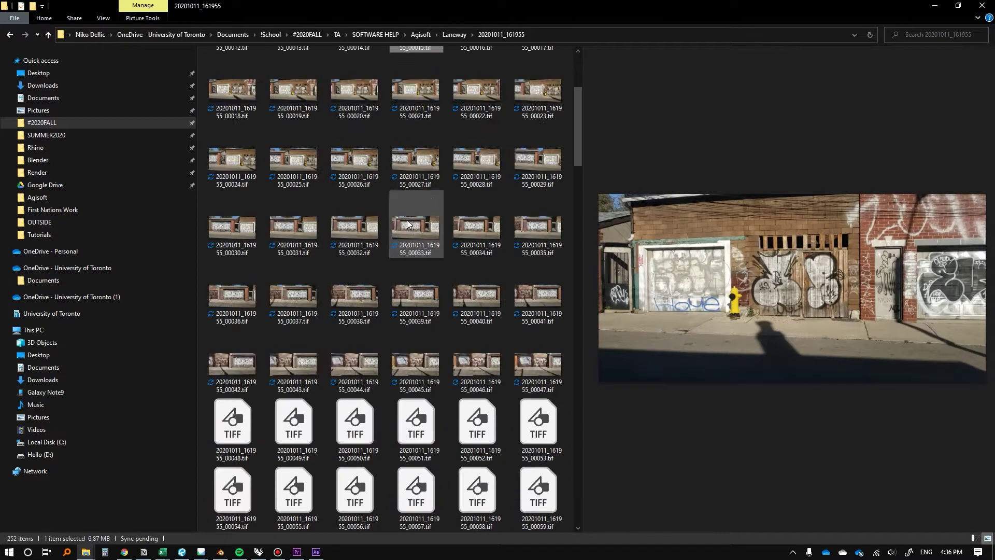
{"action": "scroll", "coordinate": [419, 252], "scroll_direction": "down", "scroll_amount": 10}
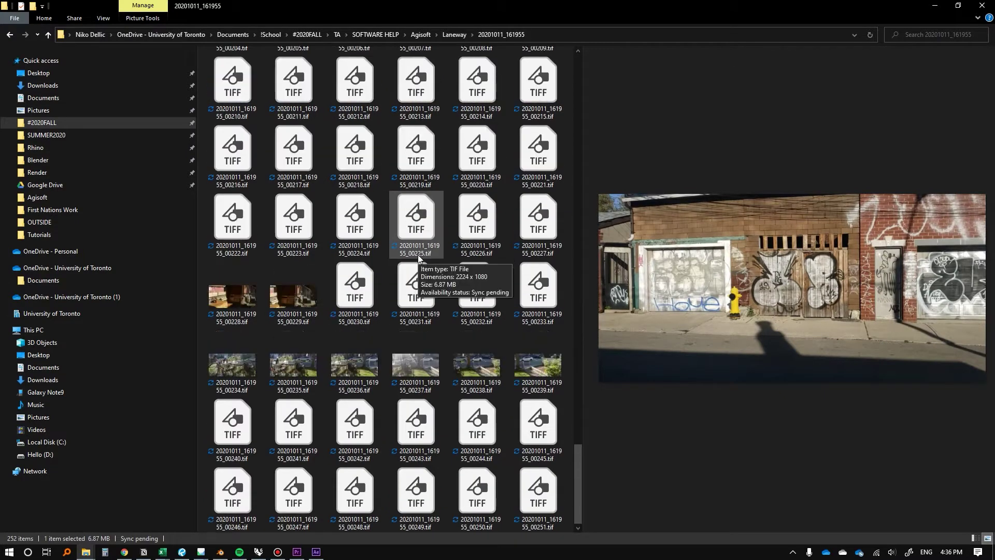
{"action": "left_click", "coordinate": [541, 499]}
{"action": "left_click", "coordinate": [487, 501]}
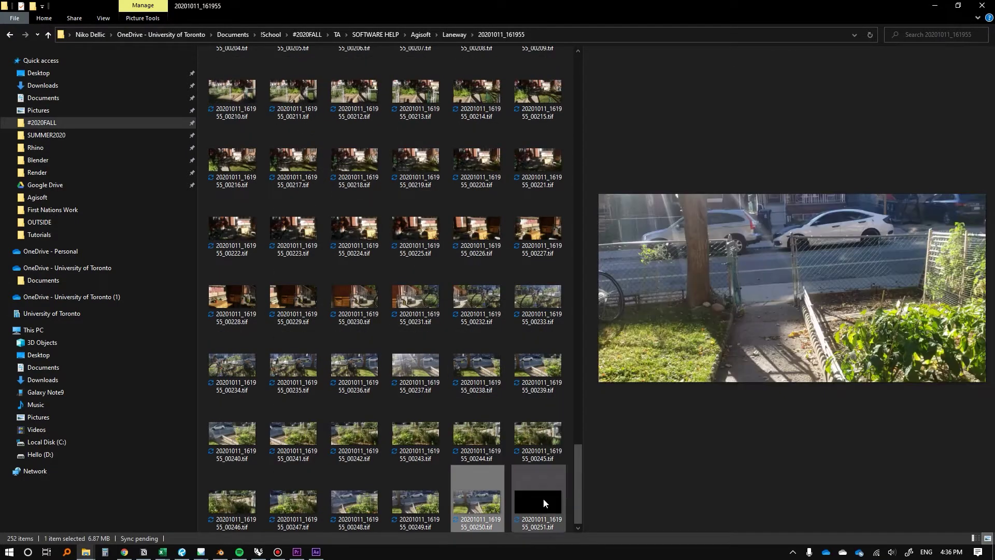
{"action": "left_click", "coordinate": [543, 498]}
{"action": "key", "text": "Delete"}
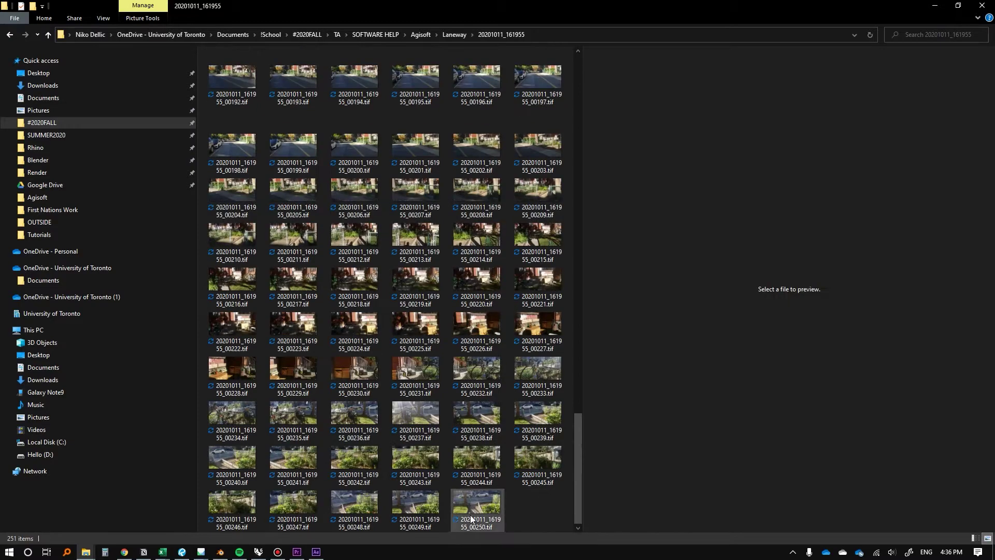
Select all the remaining TIFF frames in the folder and add them to the Metashape project.
{"action": "left_click_drag", "start_coordinate": [578, 441], "coordinate": [574, 85]}
{"action": "left_click", "coordinate": [228, 60]}
{"action": "key", "text": "ctrl+a"}
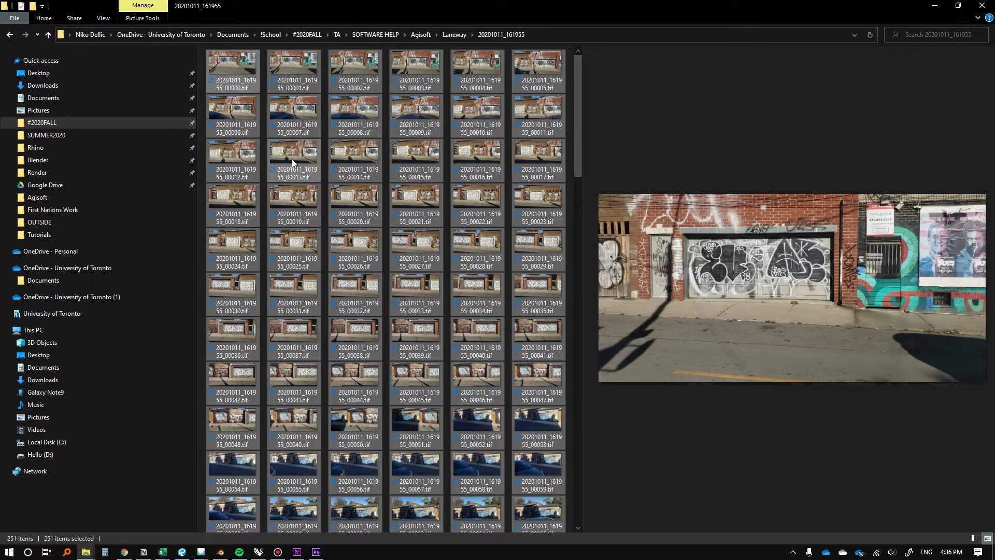
{"action": "left_click_drag", "start_coordinate": [291, 160], "coordinate": [361, 383]}
{"action": "key", "text": "alt+Tab"}
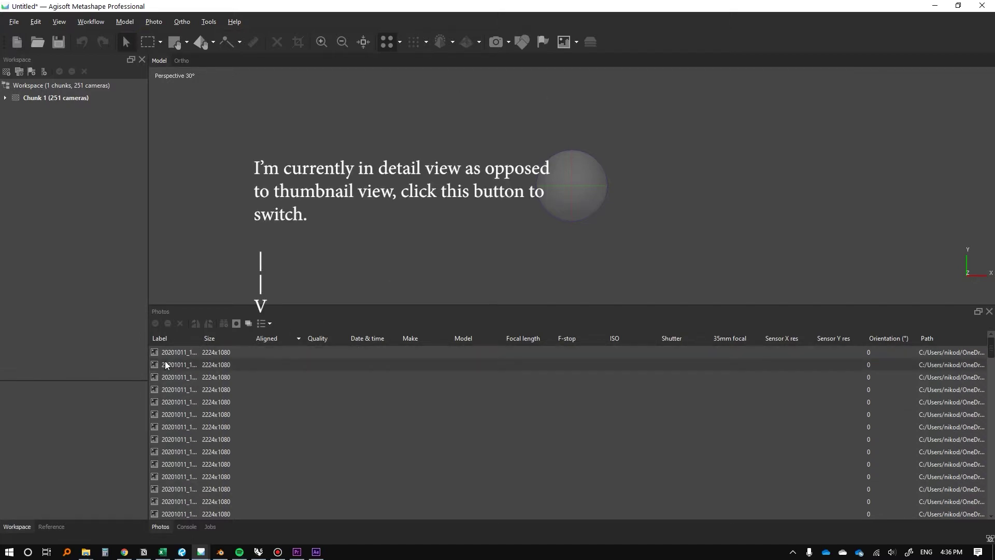
Preview several of the imported photos one after another, starting with 20201011_161955_00000.
{"action": "double_click", "coordinate": [191, 356]}
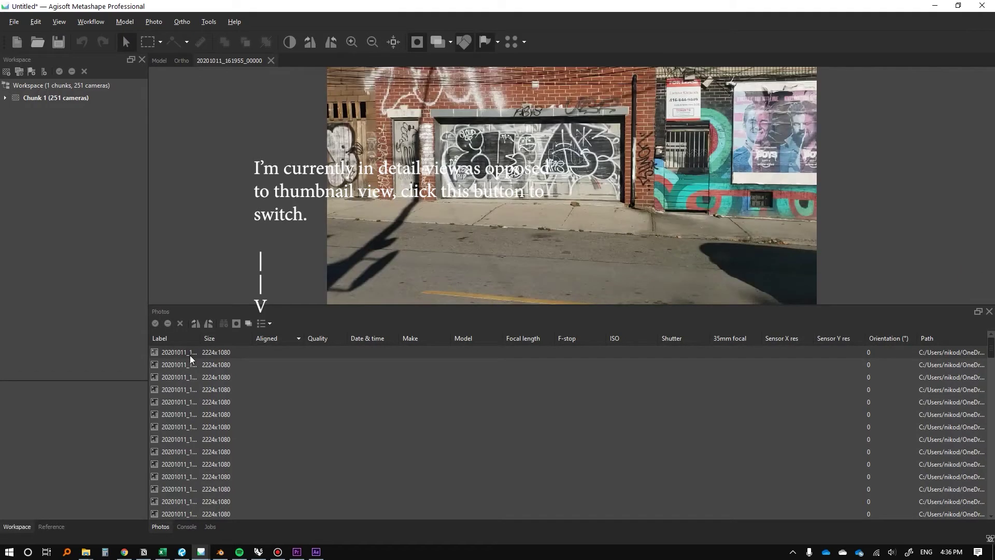
{"action": "double_click", "coordinate": [178, 387]}
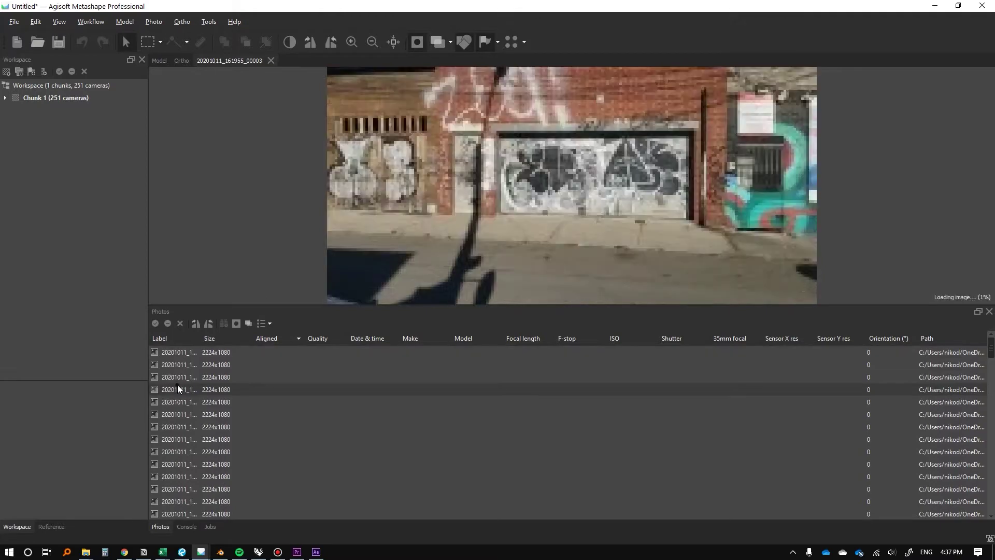
{"action": "double_click", "coordinate": [173, 413]}
{"action": "double_click", "coordinate": [167, 427]}
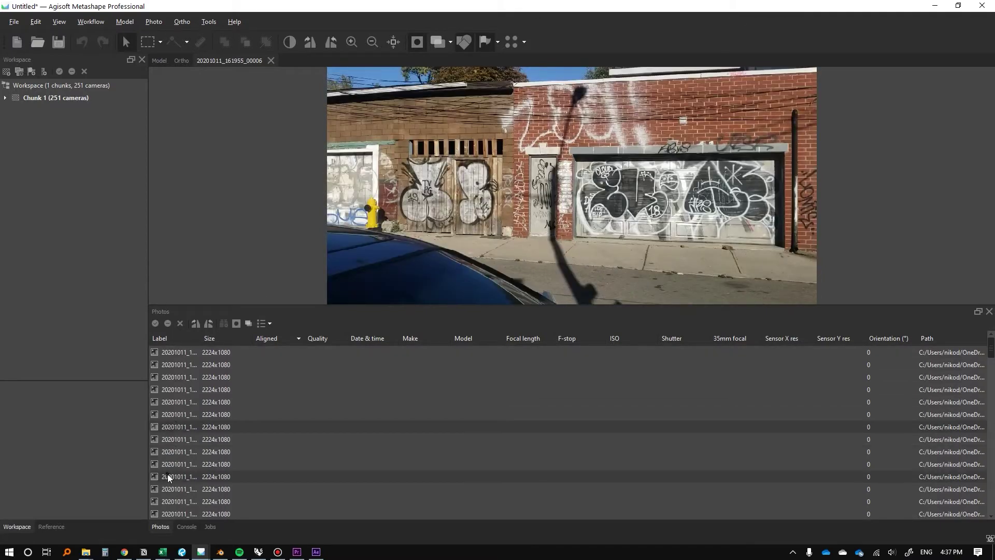
{"action": "double_click", "coordinate": [179, 453]}
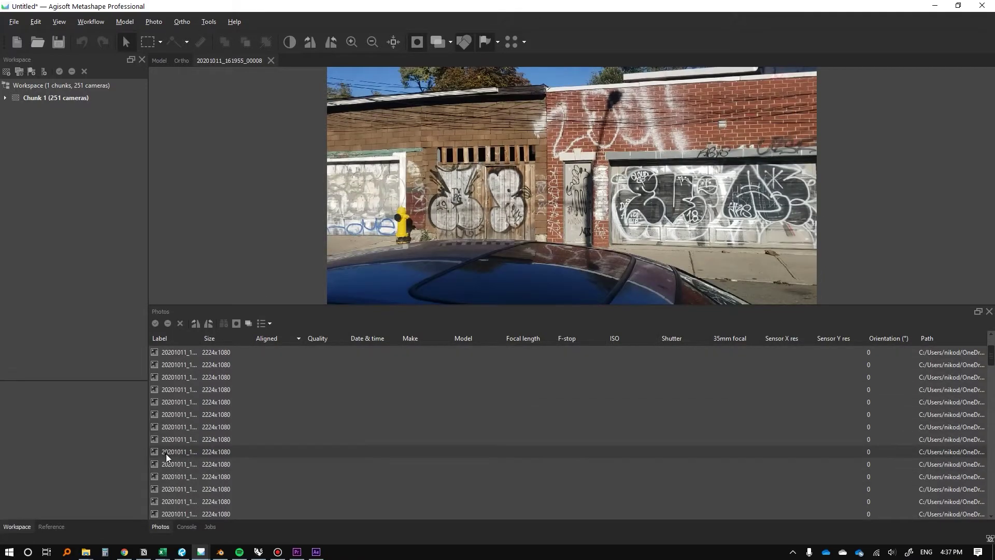
{"action": "double_click", "coordinate": [166, 453]}
Widen the Label column to show full photo names, and estimate image quality for the selected cameras.
{"action": "left_click_drag", "start_coordinate": [202, 334], "coordinate": [294, 336]}
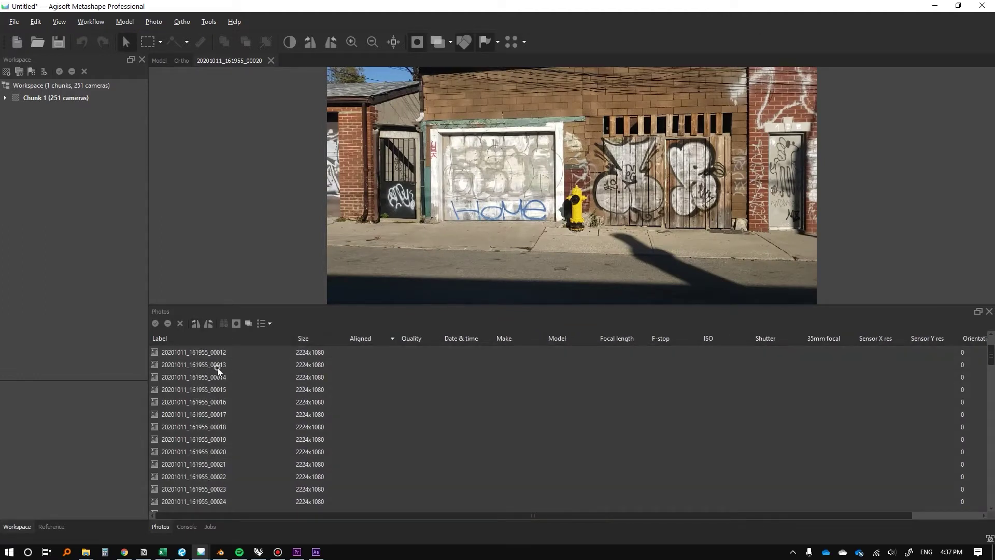
{"action": "right_click", "coordinate": [217, 368]}
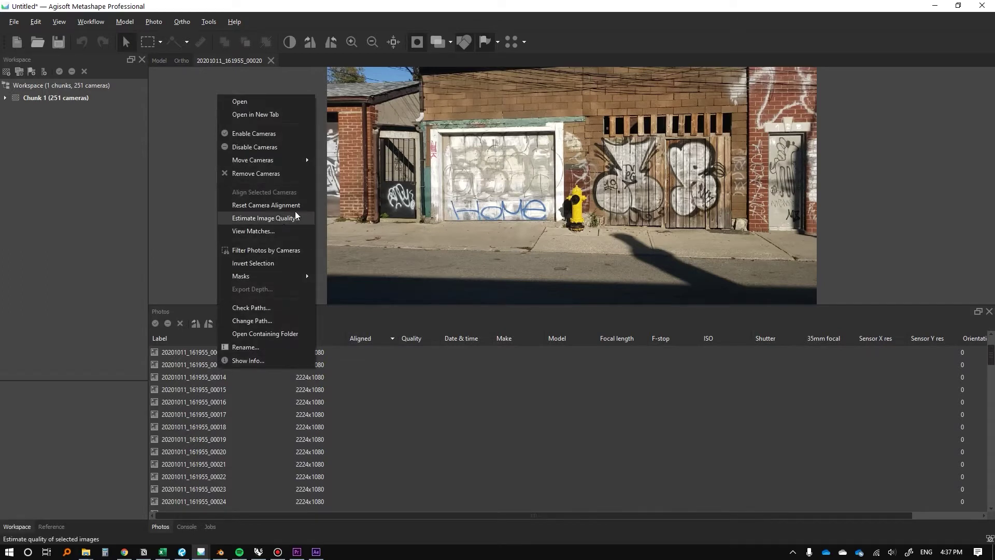
{"action": "left_click", "coordinate": [276, 218]}
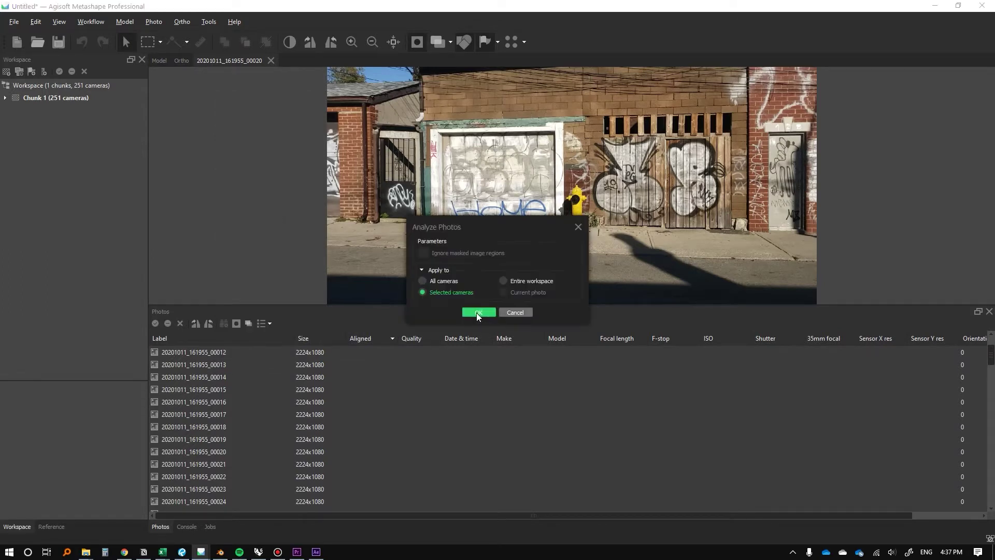
{"action": "left_click", "coordinate": [477, 312]}
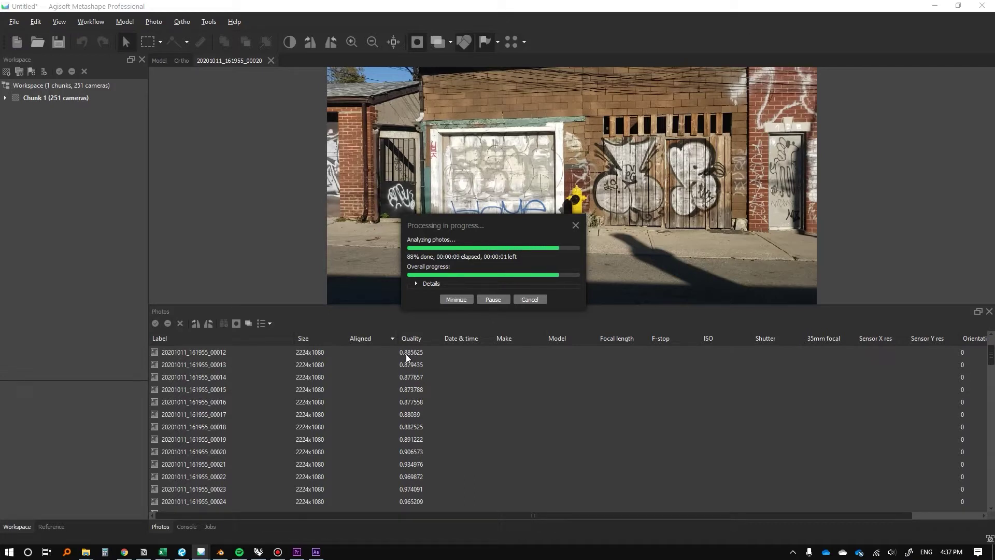
Examine the photos' quality scores, sorting the list by Quality in ascending and descending order.
{"action": "scroll", "coordinate": [449, 399], "scroll_direction": "down", "scroll_amount": 7}
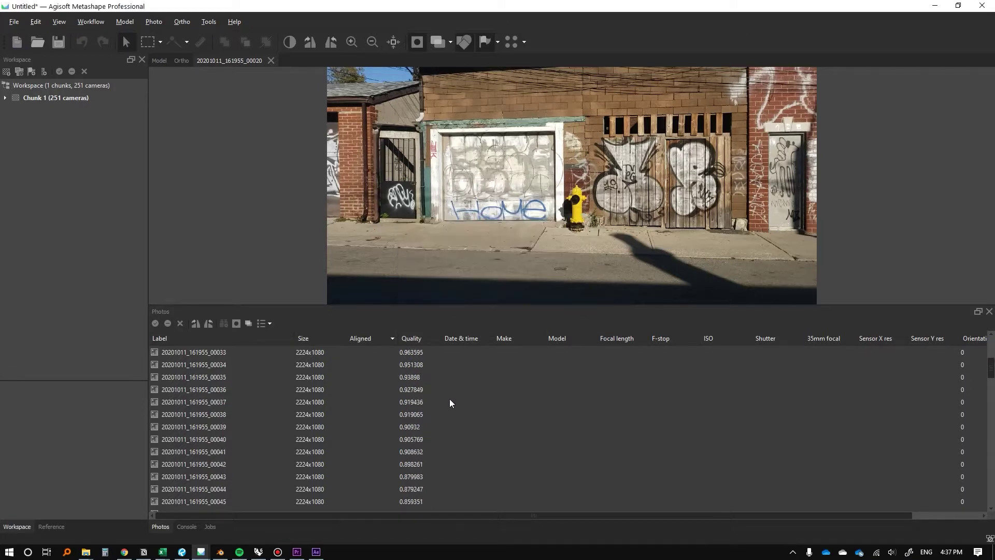
{"action": "scroll", "coordinate": [446, 402], "scroll_direction": "down", "scroll_amount": 3}
{"action": "left_click", "coordinate": [409, 337]}
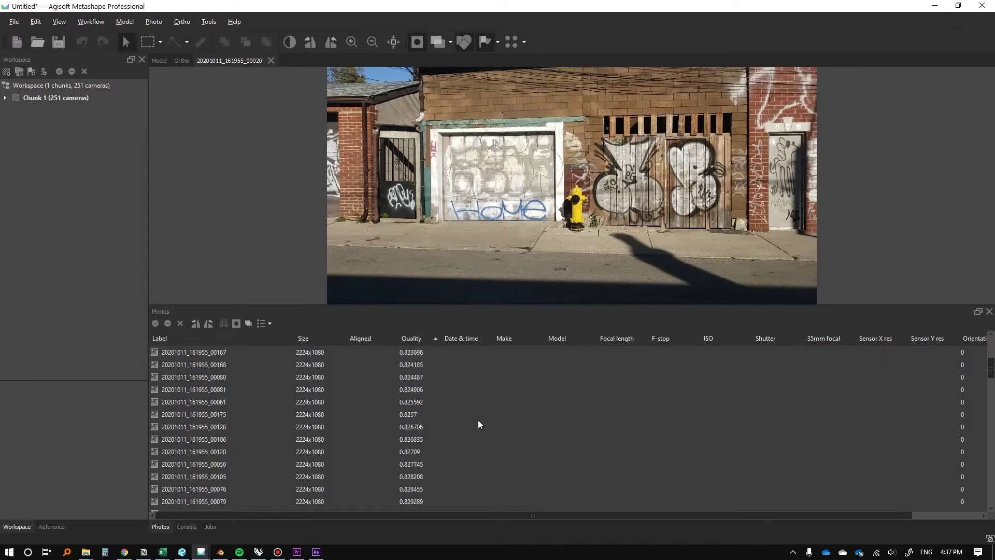
{"action": "scroll", "coordinate": [474, 421], "scroll_direction": "up", "scroll_amount": 10}
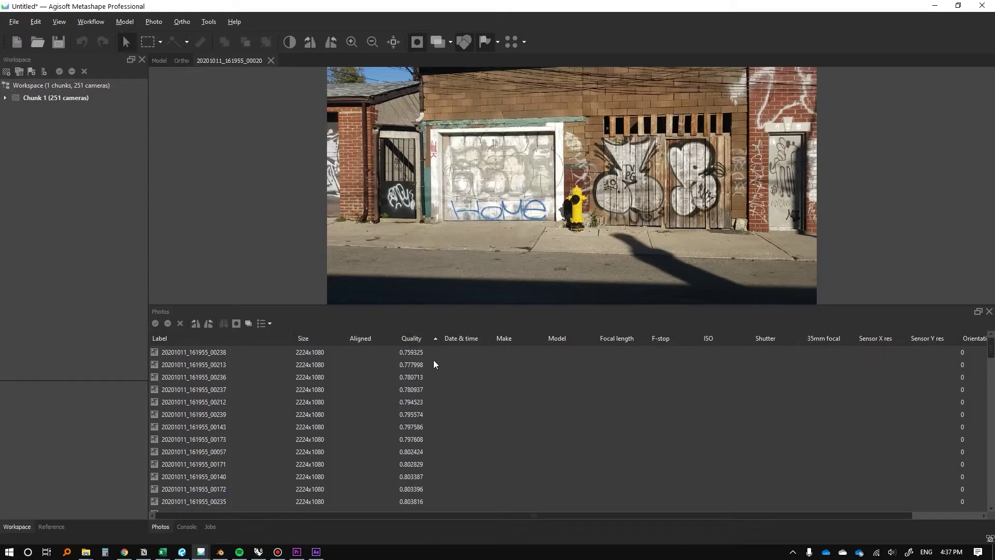
{"action": "left_click", "coordinate": [413, 341]}
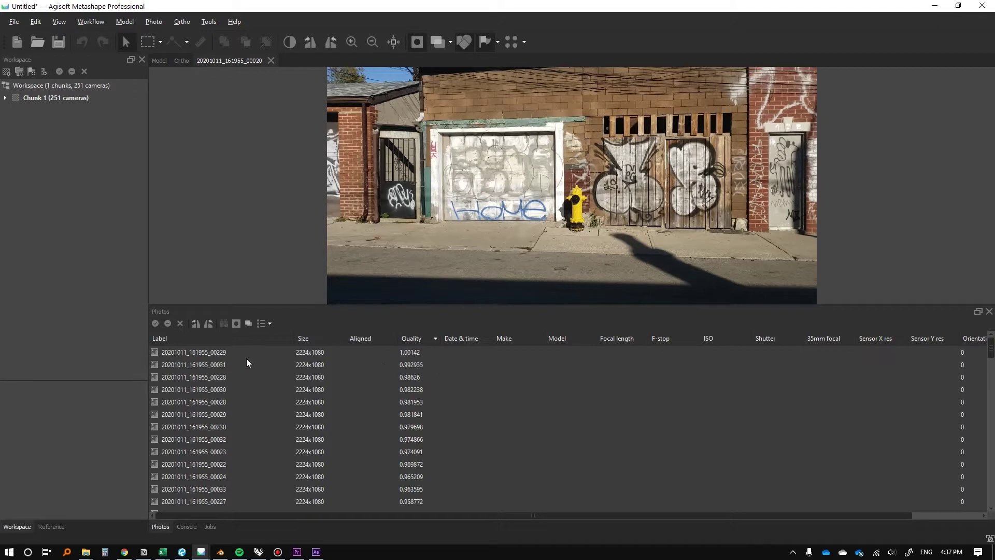
{"action": "left_click", "coordinate": [554, 361], "text": "shift"}
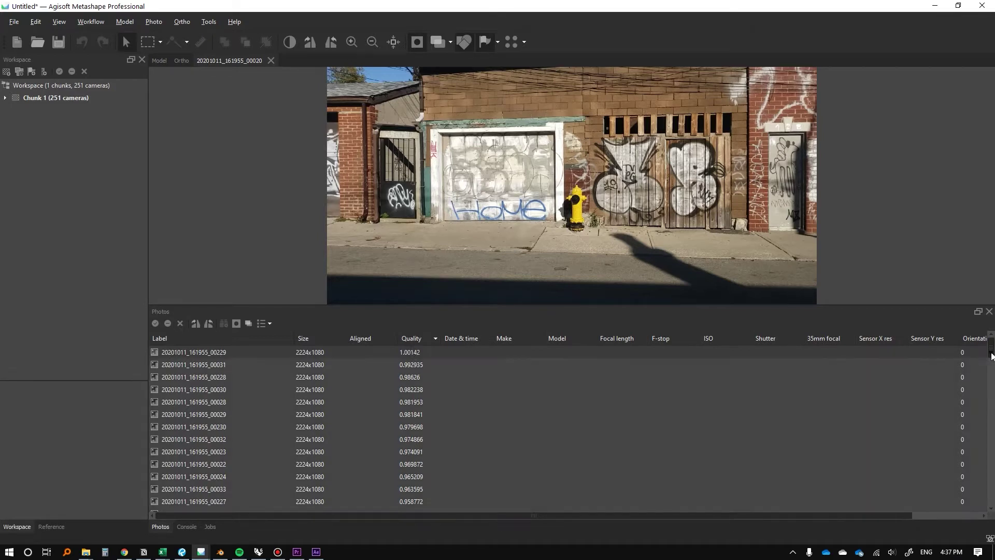
{"action": "mouse_move", "coordinate": [990, 353]}
{"action": "left_mouse_down"}
{"action": "mouse_move", "coordinate": [991, 519]}
{"action": "mouse_move", "coordinate": [991, 345]}
{"action": "left_mouse_up"}
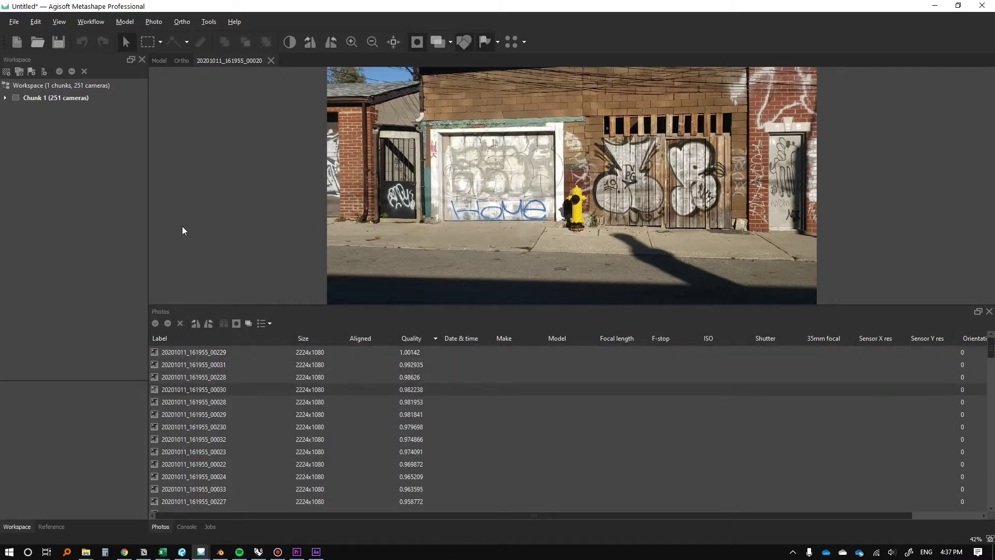
Align the photos with High accuracy and generic preselection enabled, leaving reference preselection off.
{"action": "left_click", "coordinate": [80, 21]}
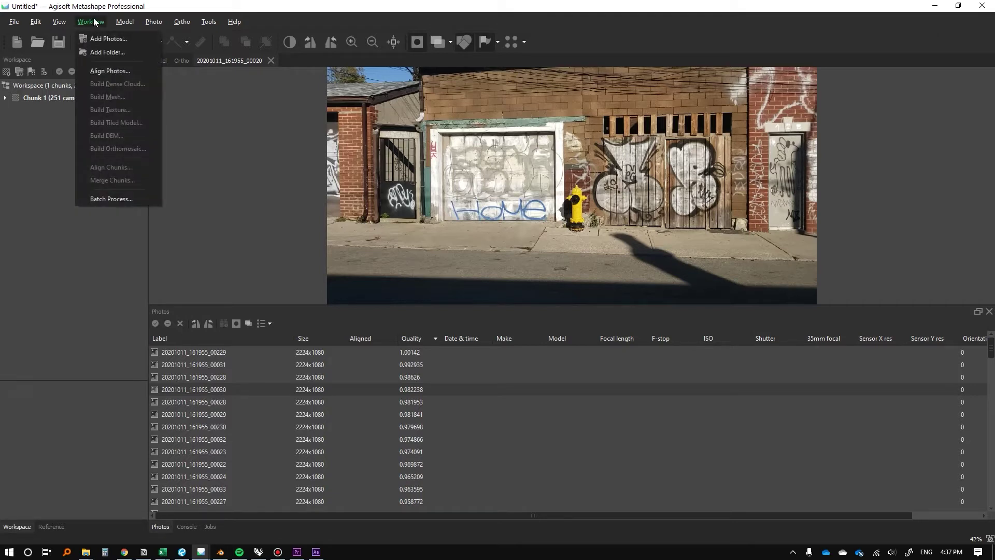
{"action": "left_click", "coordinate": [92, 70]}
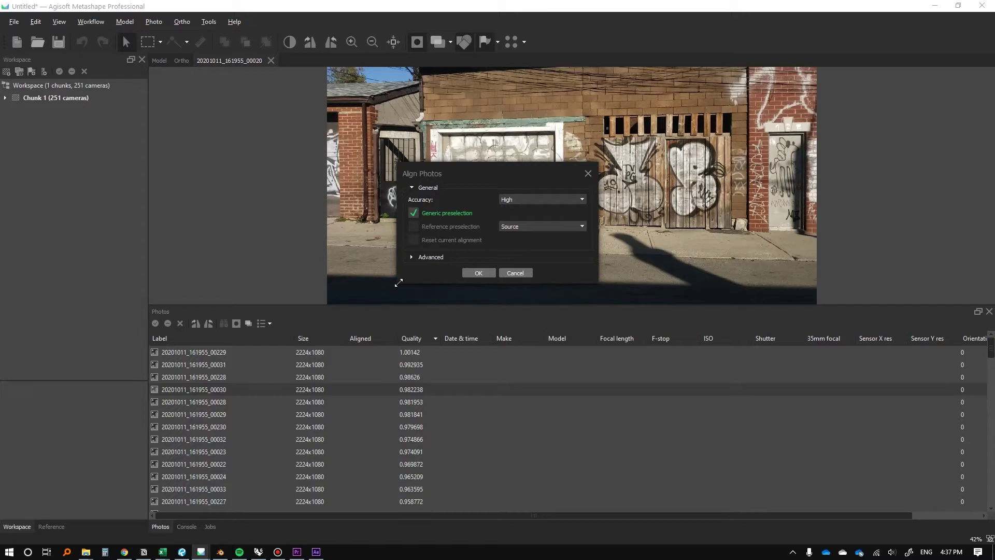
{"action": "left_click_drag", "start_coordinate": [399, 283], "coordinate": [280, 315]}
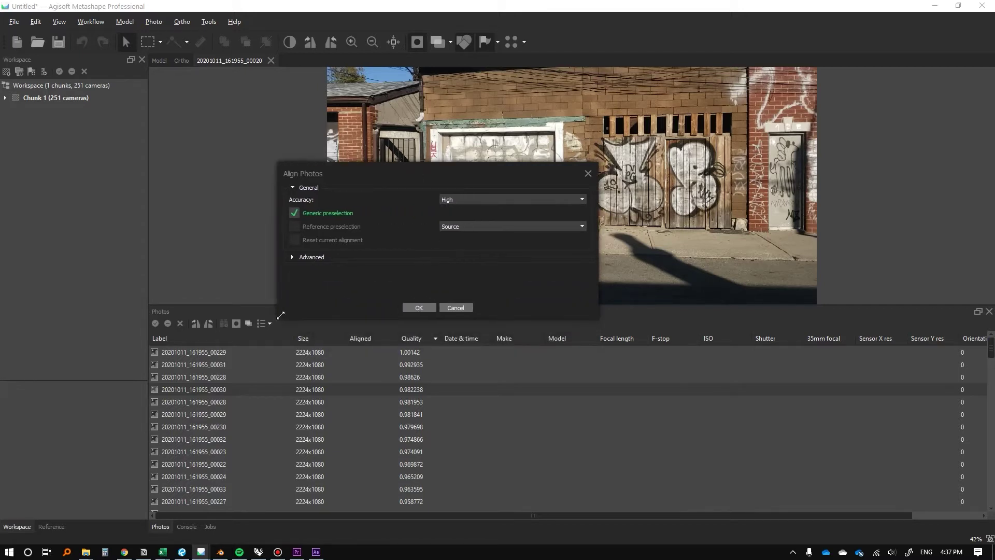
{"action": "left_click", "coordinate": [475, 200]}
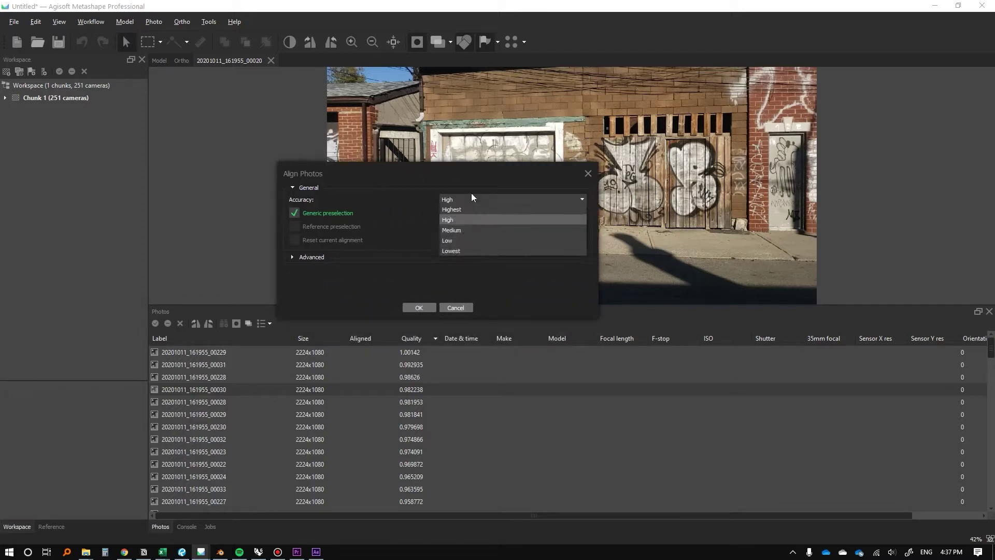
{"action": "left_click", "coordinate": [471, 199]}
{"action": "left_click", "coordinate": [455, 229]}
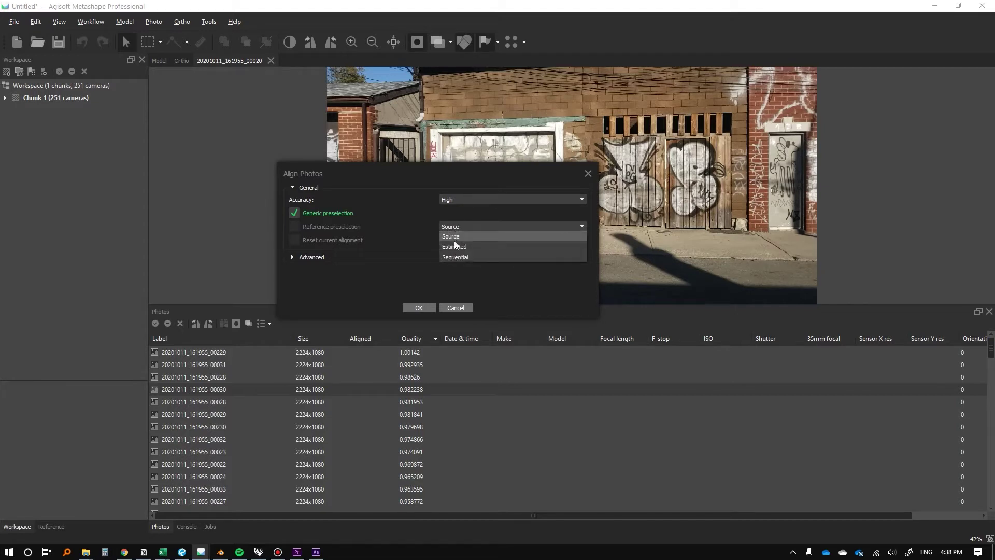
{"action": "left_click", "coordinate": [454, 236]}
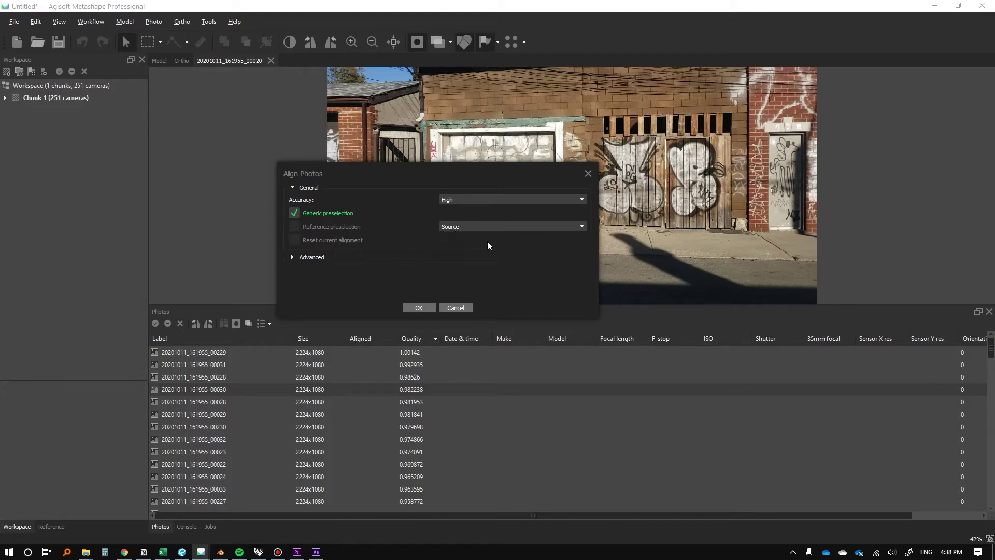
{"action": "left_click", "coordinate": [293, 257]}
{"action": "left_click", "coordinate": [293, 257]}
{"action": "left_click", "coordinate": [414, 273]}
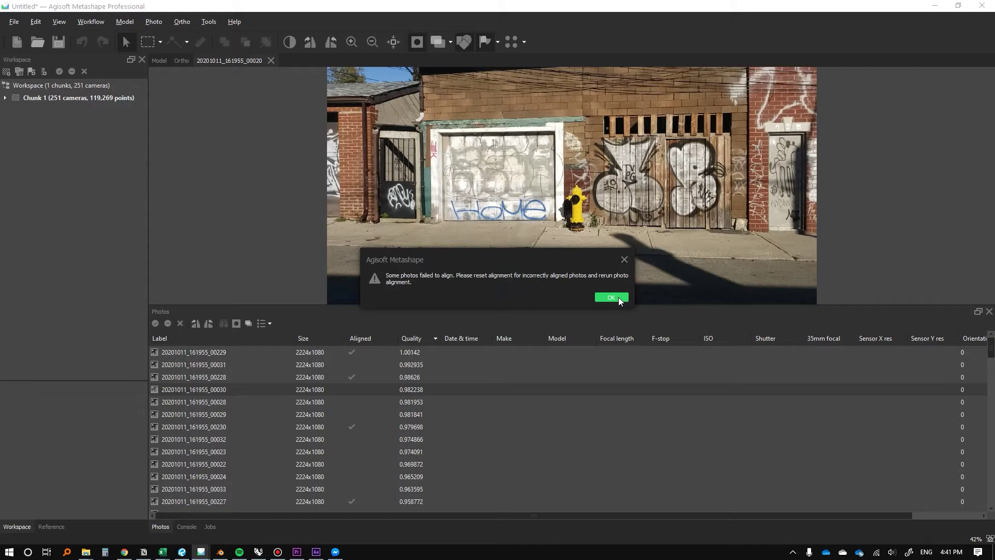
{"action": "left_click", "coordinate": [611, 297]}
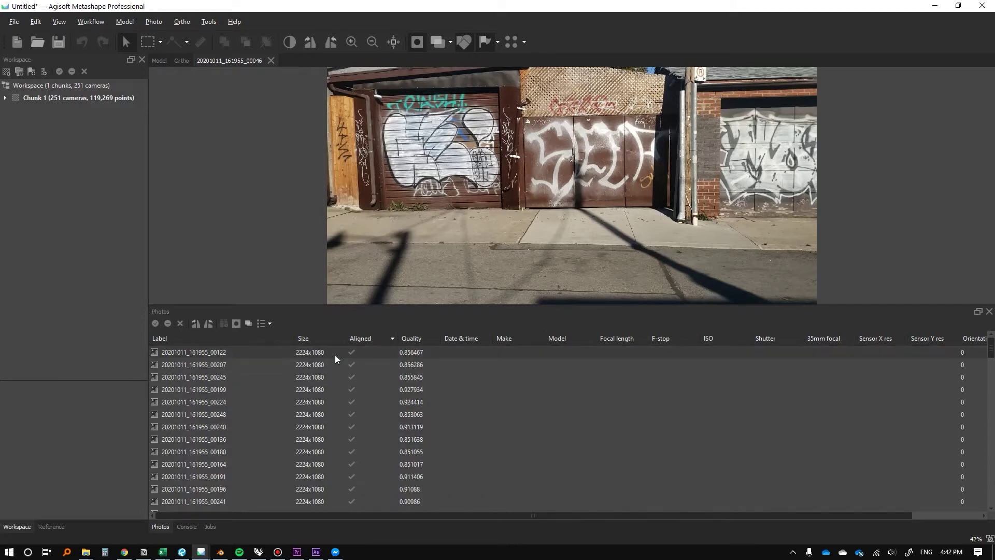
Compare the large thumbnail view of the photo list with the Details view, finishing in Details.
{"action": "left_click", "coordinate": [265, 325]}
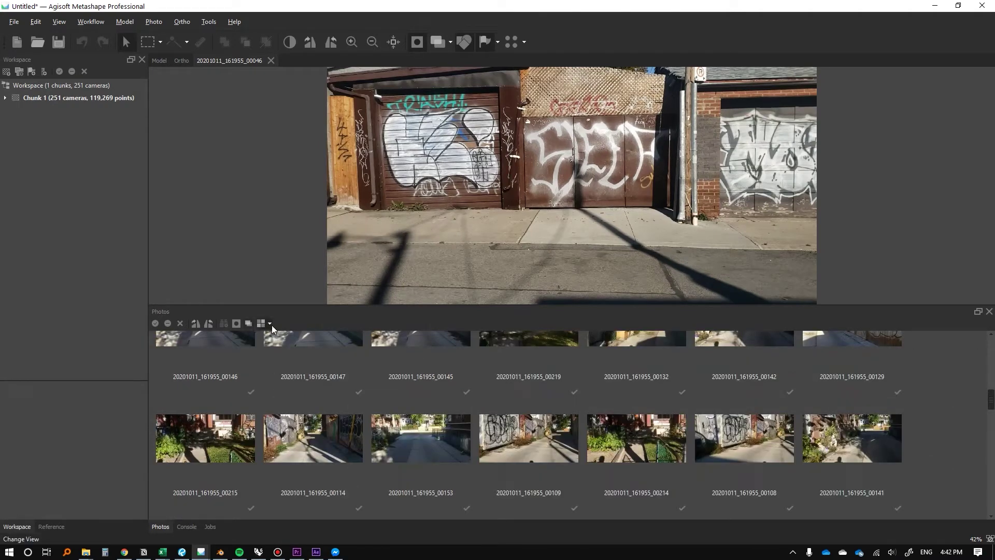
{"action": "left_click", "coordinate": [270, 324]}
{"action": "left_click", "coordinate": [278, 381]}
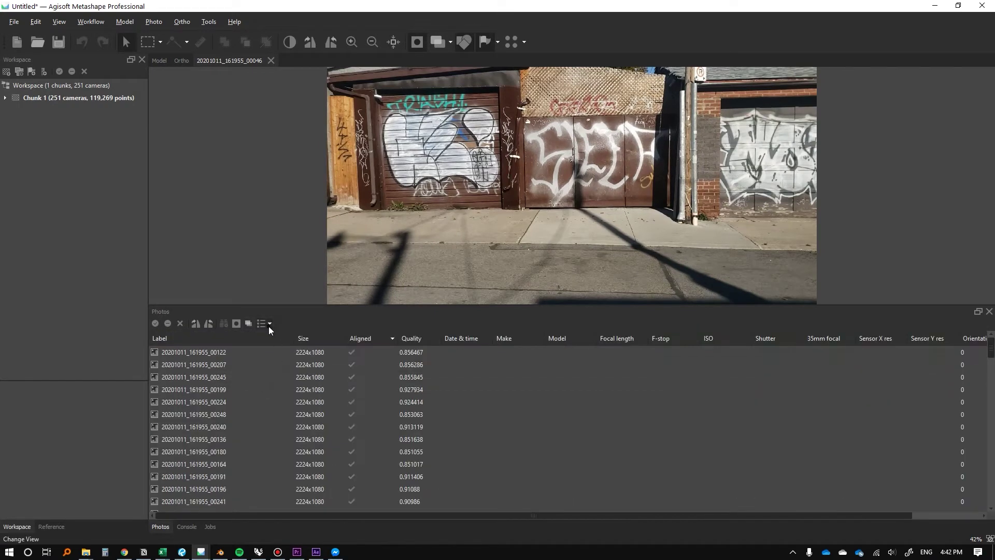
{"action": "left_click", "coordinate": [269, 324]}
{"action": "left_click", "coordinate": [275, 336]}
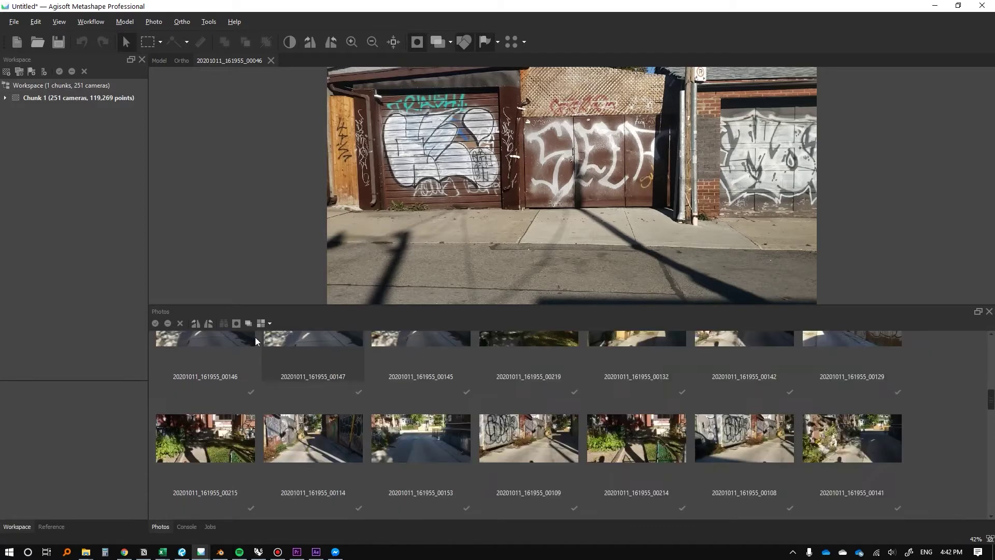
{"action": "left_click", "coordinate": [270, 323]}
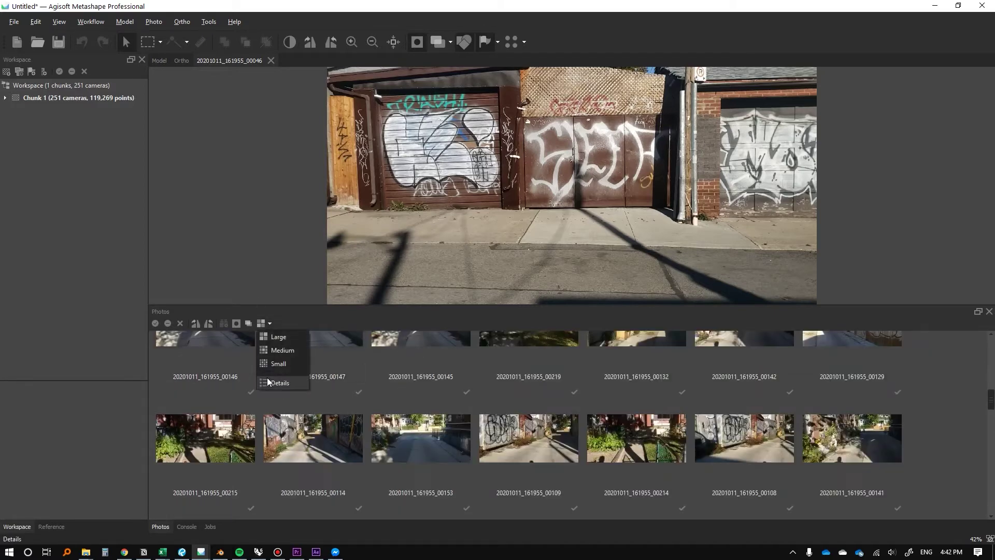
{"action": "left_click", "coordinate": [270, 381]}
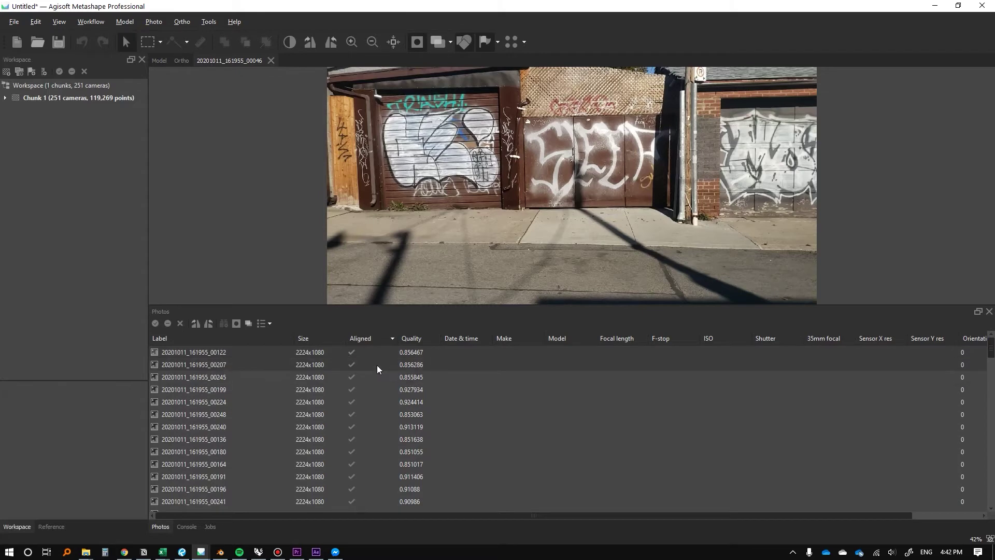
Preview several of the aligned photos, including 20201011_161955_00122 and 20201011_161955_00136.
{"action": "double_click", "coordinate": [250, 366]}
{"action": "double_click", "coordinate": [244, 352]}
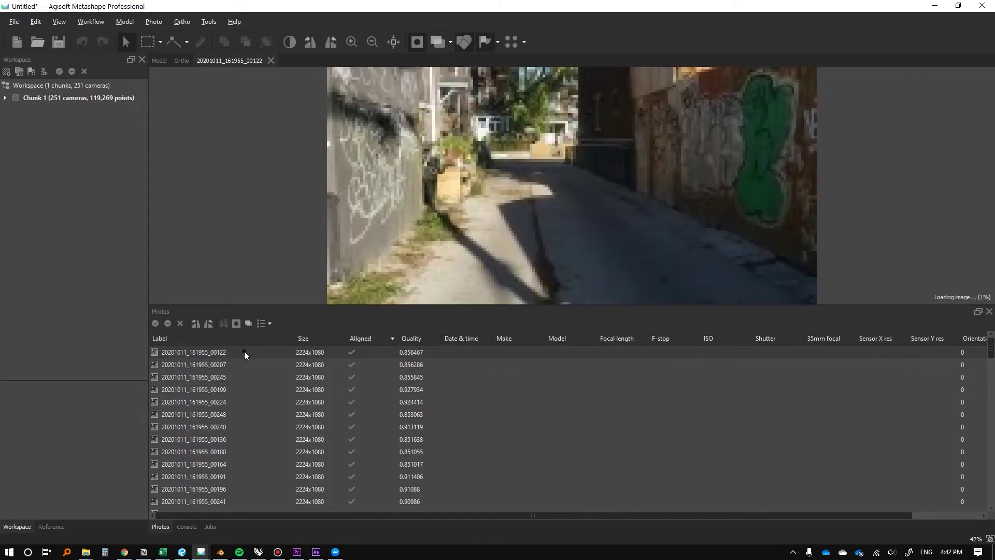
{"action": "double_click", "coordinate": [244, 389]}
{"action": "double_click", "coordinate": [252, 436]}
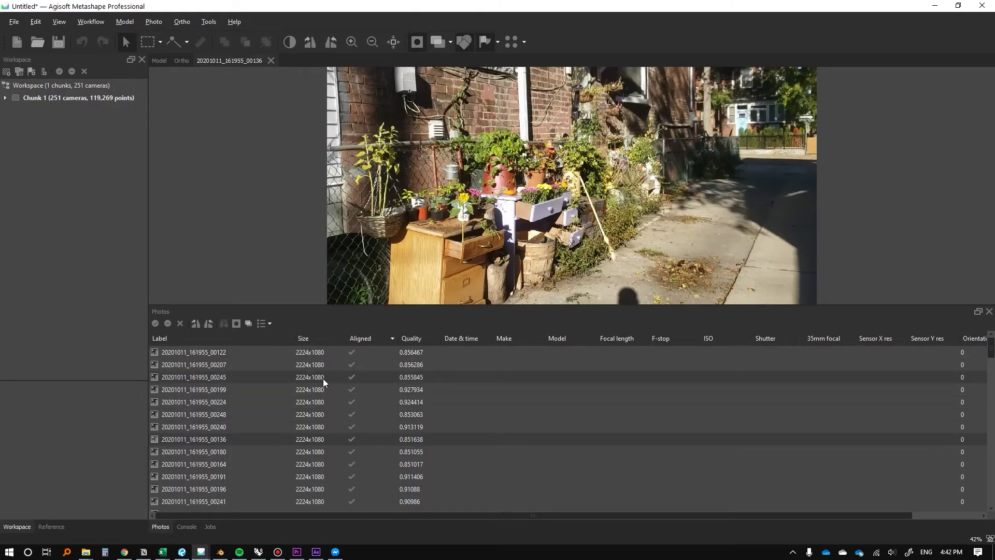
Preview a sample of the photos without an Aligned check mark, from 20201011_161955_00101 down to 20201011_161955_00074.
{"action": "scroll", "coordinate": [378, 425], "scroll_direction": "down", "scroll_amount": 5}
{"action": "scroll", "coordinate": [378, 425], "scroll_direction": "down", "scroll_amount": 10}
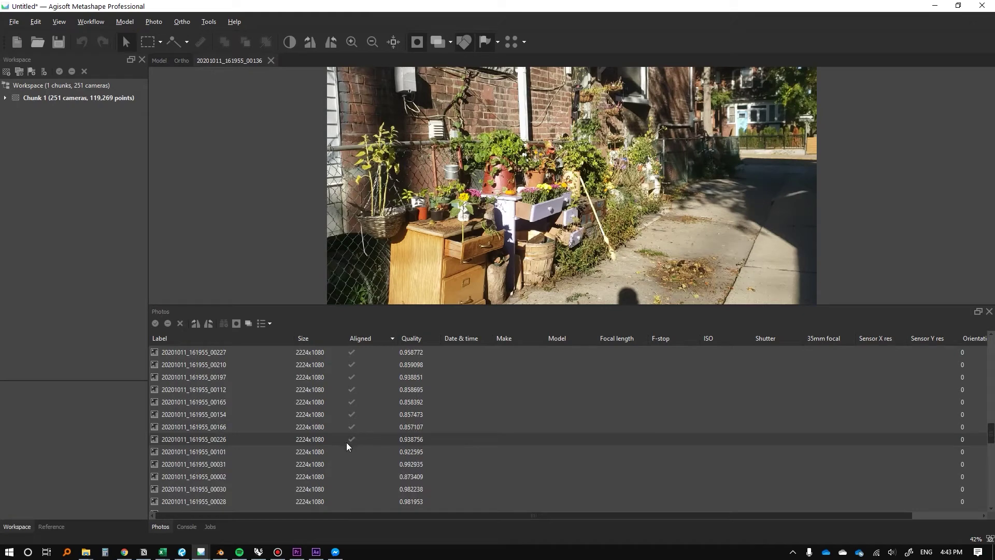
{"action": "double_click", "coordinate": [346, 451]}
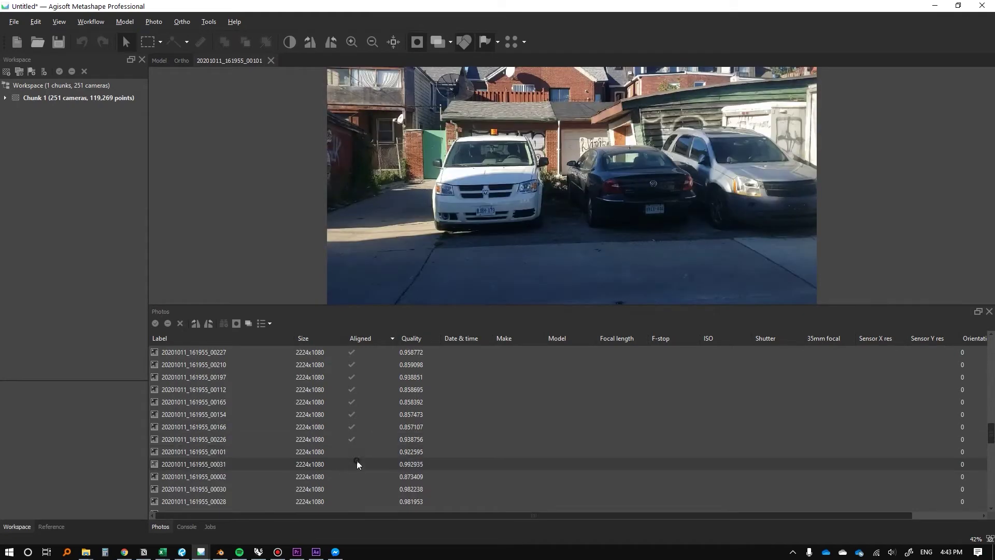
{"action": "double_click", "coordinate": [356, 463]}
{"action": "double_click", "coordinate": [352, 478]}
{"action": "scroll", "coordinate": [356, 498], "scroll_direction": "down", "scroll_amount": 3}
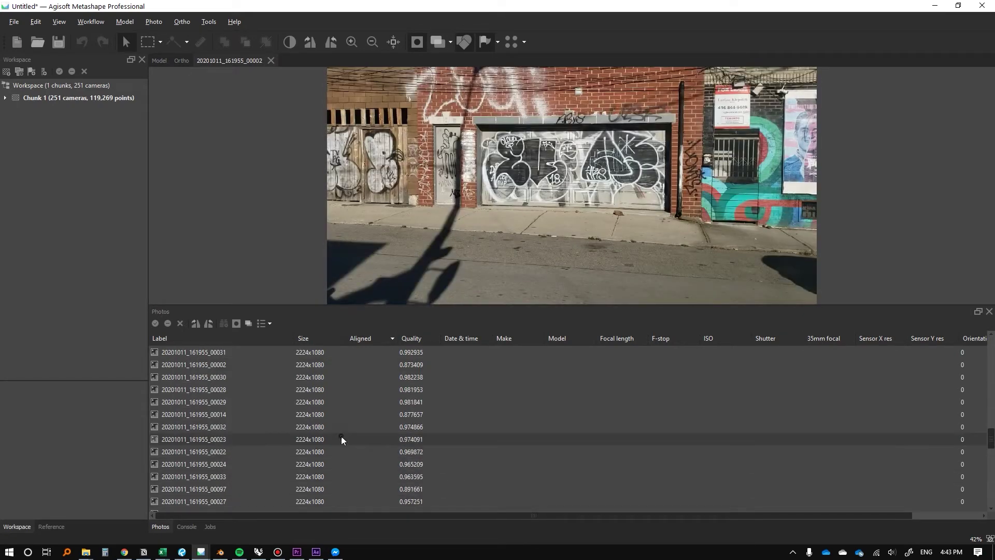
{"action": "double_click", "coordinate": [346, 447]}
{"action": "double_click", "coordinate": [352, 457]}
{"action": "scroll", "coordinate": [356, 456], "scroll_direction": "down", "scroll_amount": 3}
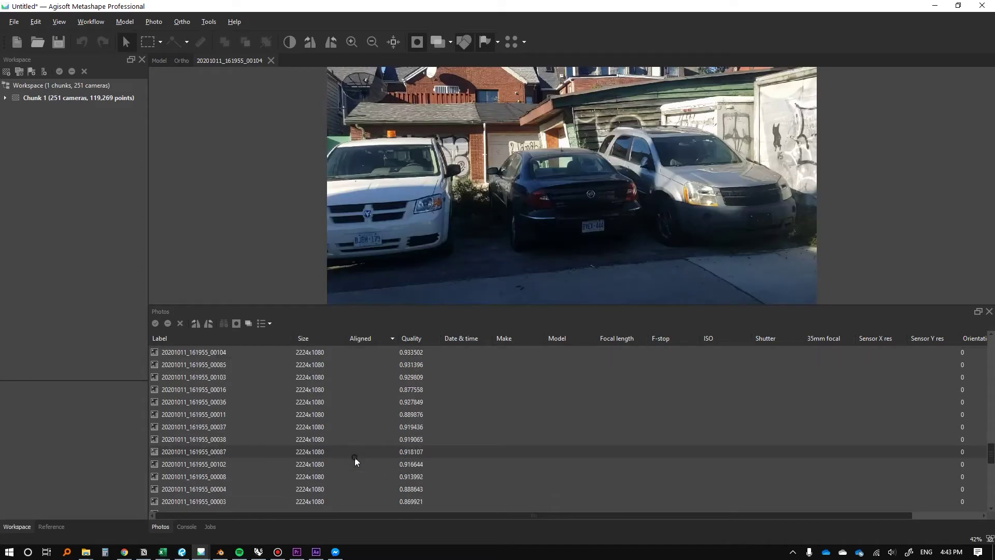
{"action": "double_click", "coordinate": [354, 457]}
{"action": "scroll", "coordinate": [354, 457], "scroll_direction": "down", "scroll_amount": 3}
{"action": "double_click", "coordinate": [354, 457]}
{"action": "double_click", "coordinate": [354, 460]}
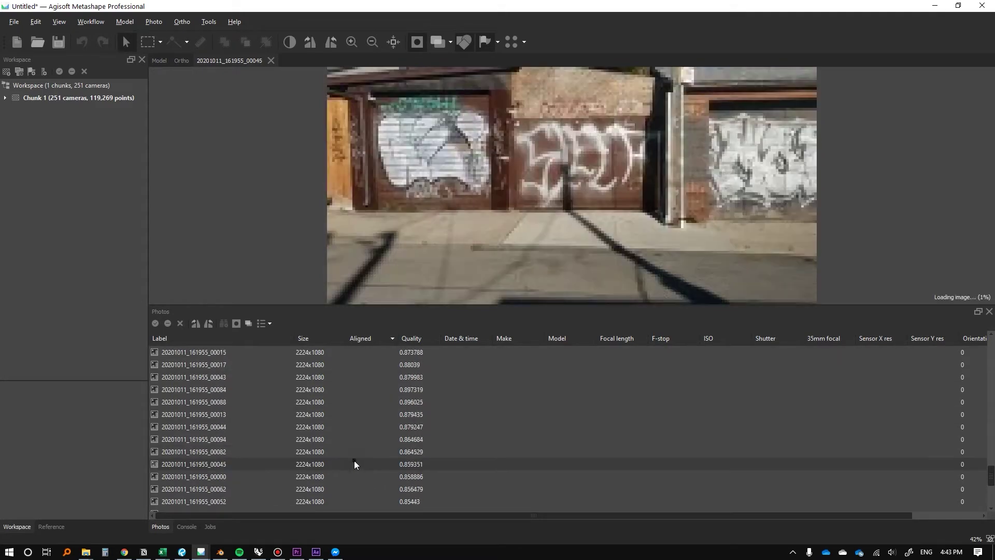
{"action": "scroll", "coordinate": [352, 463], "scroll_direction": "down", "scroll_amount": 3}
{"action": "double_click", "coordinate": [353, 463]}
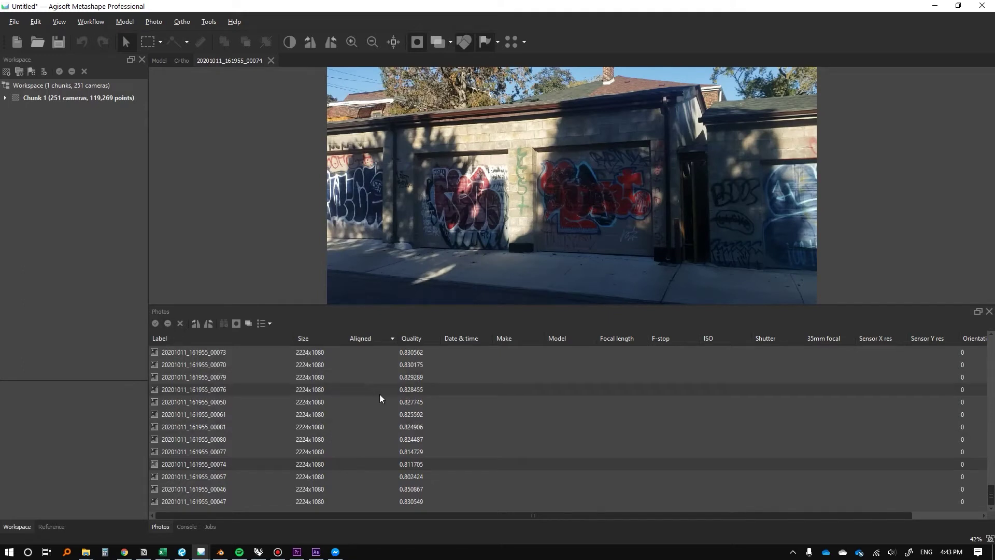
Sort the photo list by Label in ascending order.
{"action": "scroll", "coordinate": [392, 411], "scroll_direction": "up", "scroll_amount": 10}
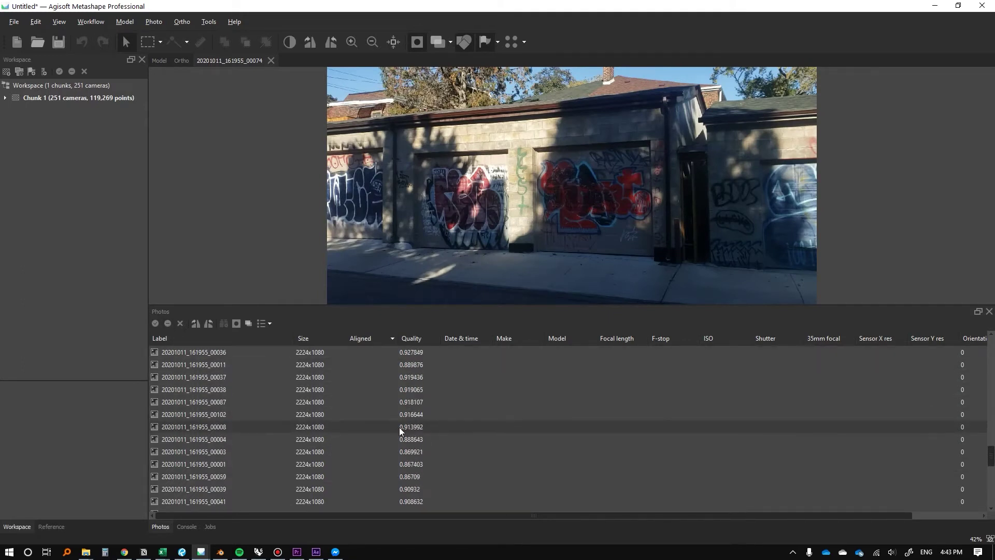
{"action": "scroll", "coordinate": [400, 427], "scroll_direction": "up", "scroll_amount": 10}
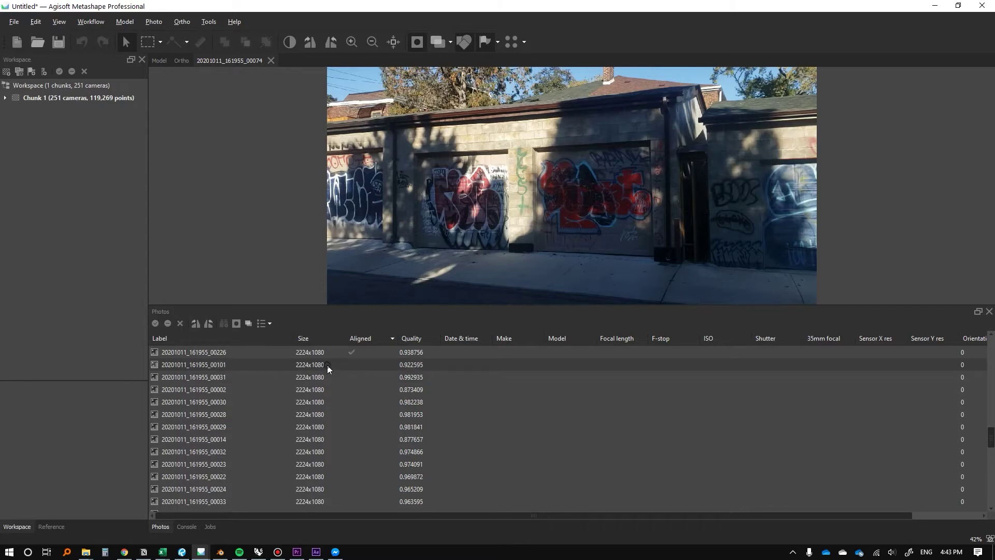
{"action": "left_click", "coordinate": [196, 338]}
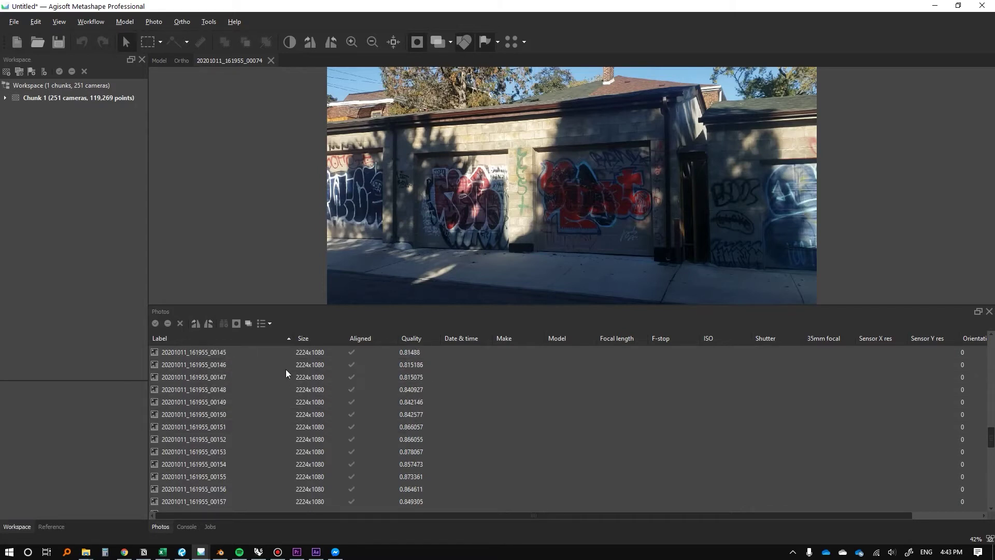
Preview the unaligned parked-car photos one by one, from 20201011_161955_00104 back to 20201011_161955_00099.
{"action": "left_click_drag", "start_coordinate": [990, 436], "coordinate": [989, 400]}
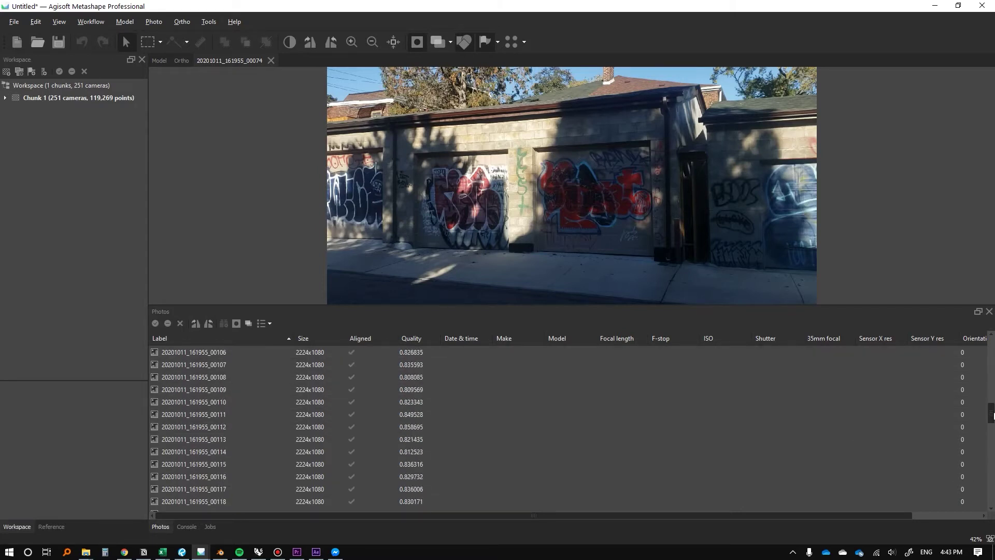
{"action": "scroll", "coordinate": [265, 446], "scroll_direction": "down", "scroll_amount": 4}
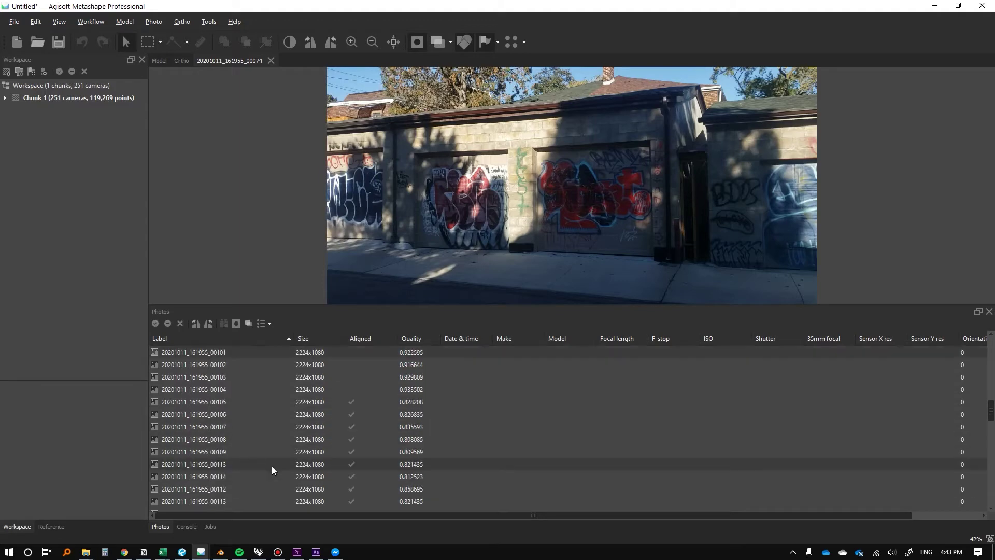
{"action": "double_click", "coordinate": [247, 428]}
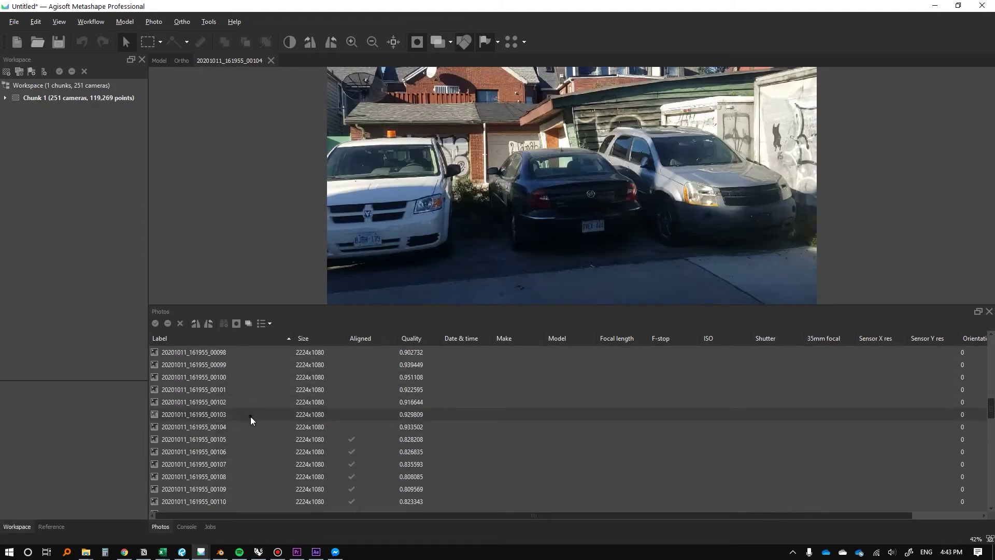
{"action": "double_click", "coordinate": [251, 416]}
{"action": "double_click", "coordinate": [247, 402]}
{"action": "double_click", "coordinate": [245, 390]}
{"action": "double_click", "coordinate": [244, 367]}
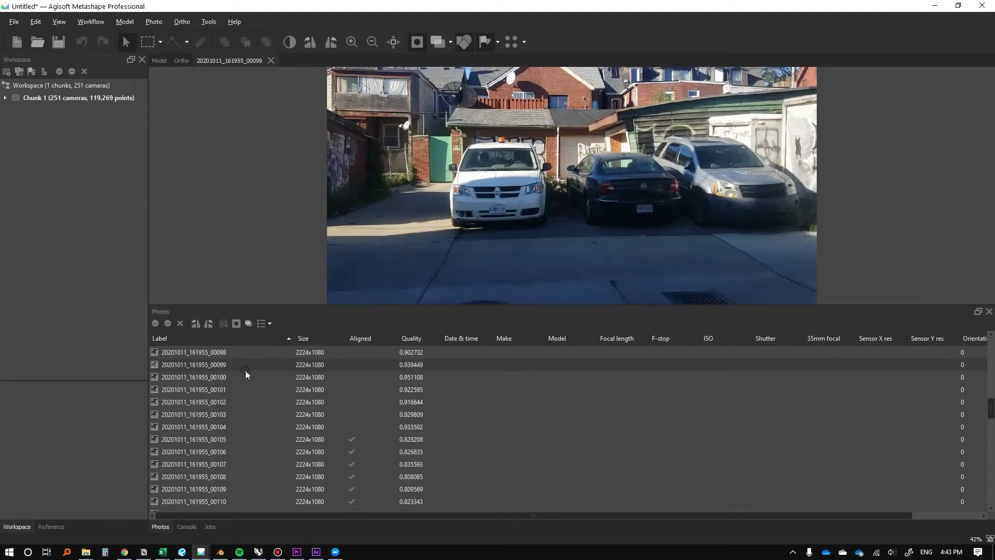
Reset the camera alignment of photos 20201011_161955_00100 to 00104 and align these selected cameras again.
{"action": "double_click", "coordinate": [243, 376]}
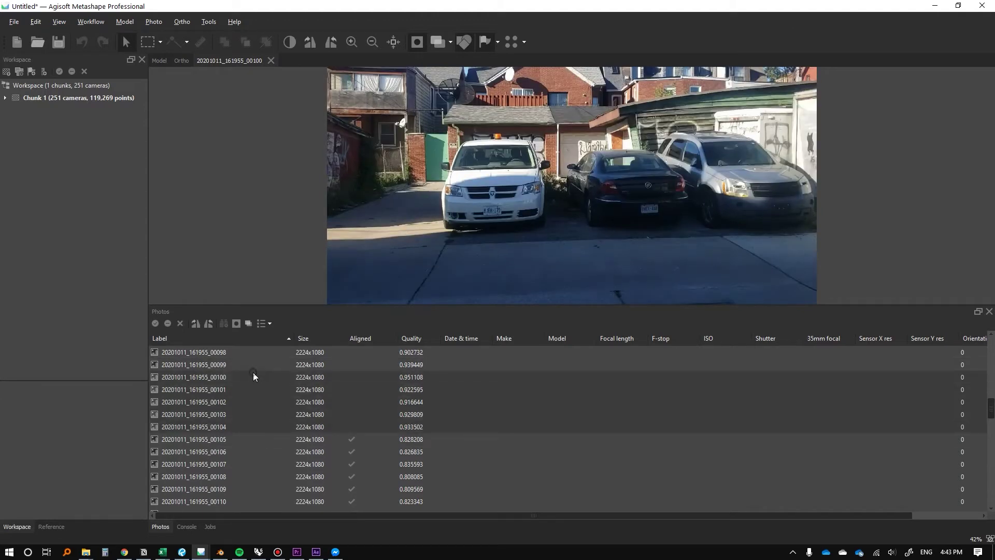
{"action": "right_click", "coordinate": [252, 389]}
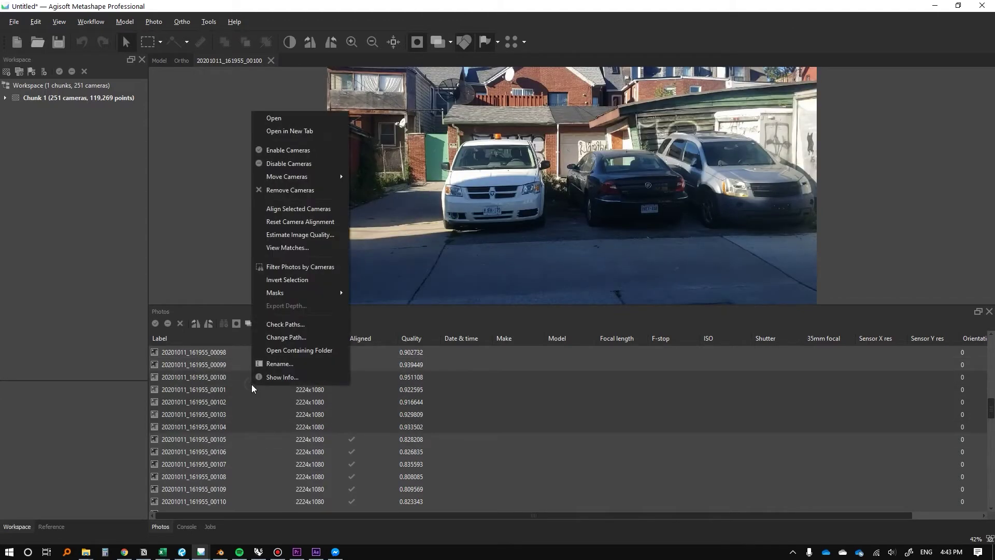
{"action": "left_click", "coordinate": [280, 223]}
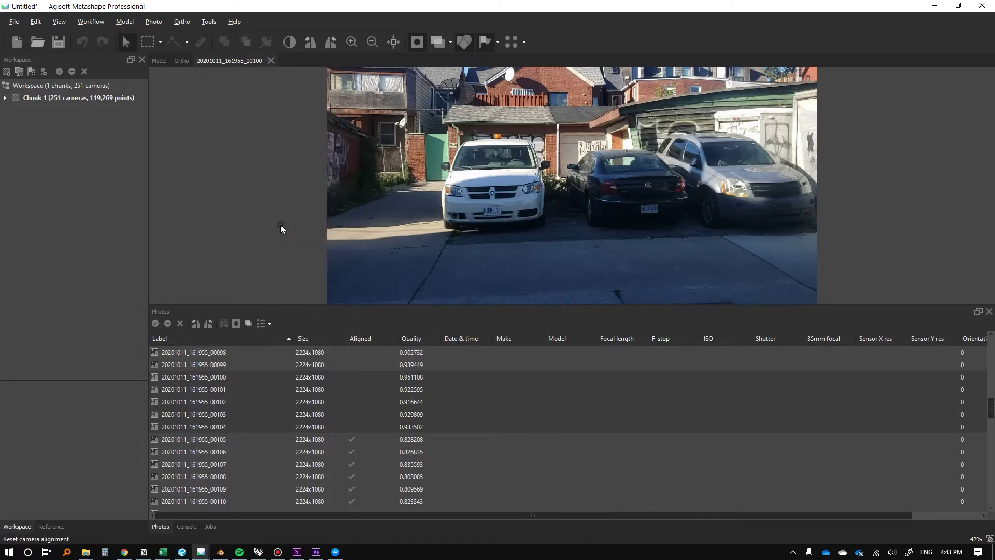
{"action": "left_click", "coordinate": [493, 298]}
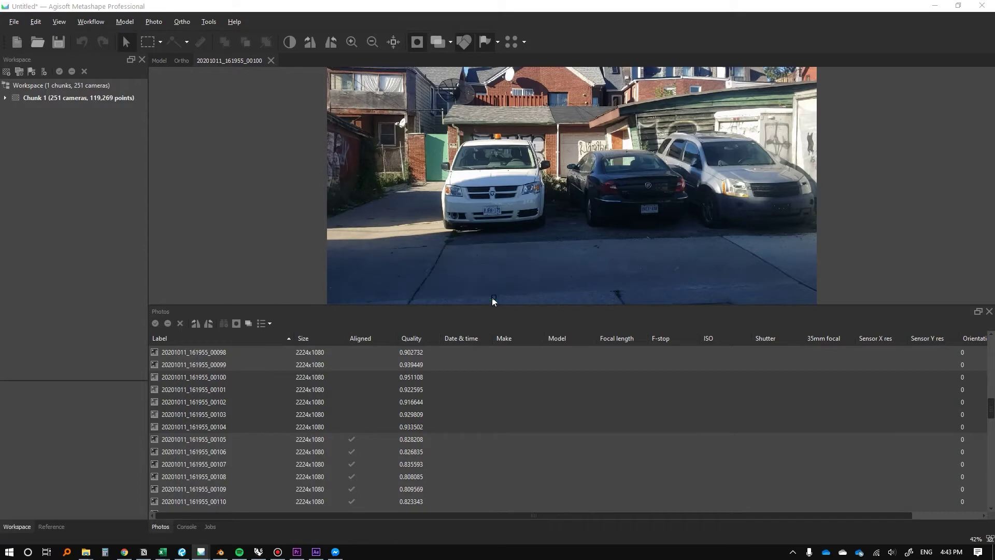
{"action": "right_click", "coordinate": [240, 400]}
{"action": "left_click", "coordinate": [279, 227]}
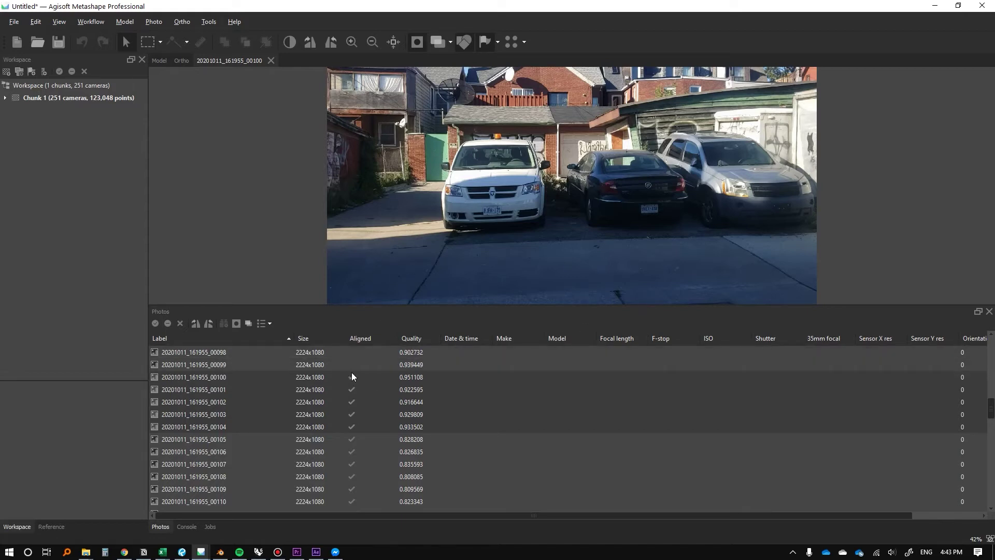
Align the next batch of unaligned cameras, running back from photo 20201011_161955_00099.
{"action": "double_click", "coordinate": [235, 369]}
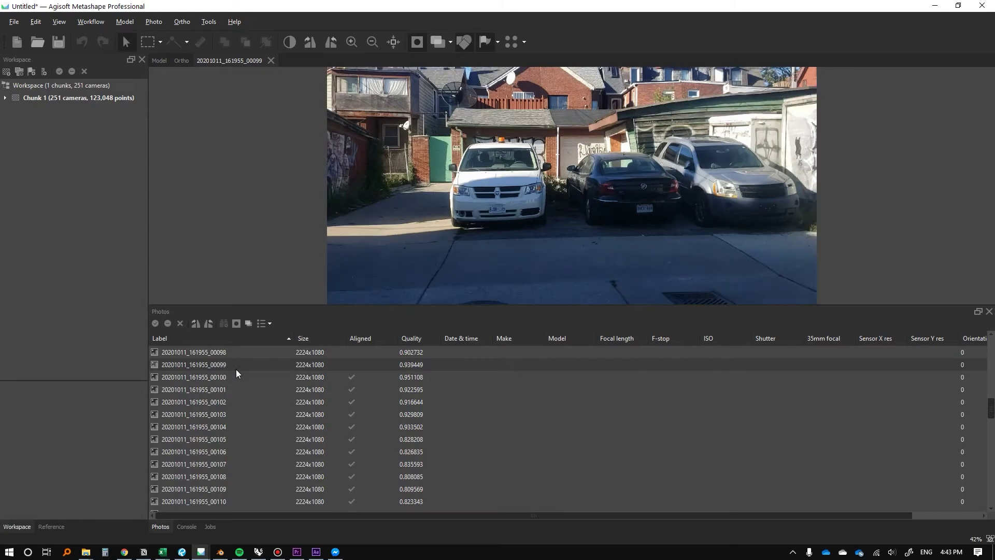
{"action": "scroll", "coordinate": [311, 378], "scroll_direction": "up", "scroll_amount": 10}
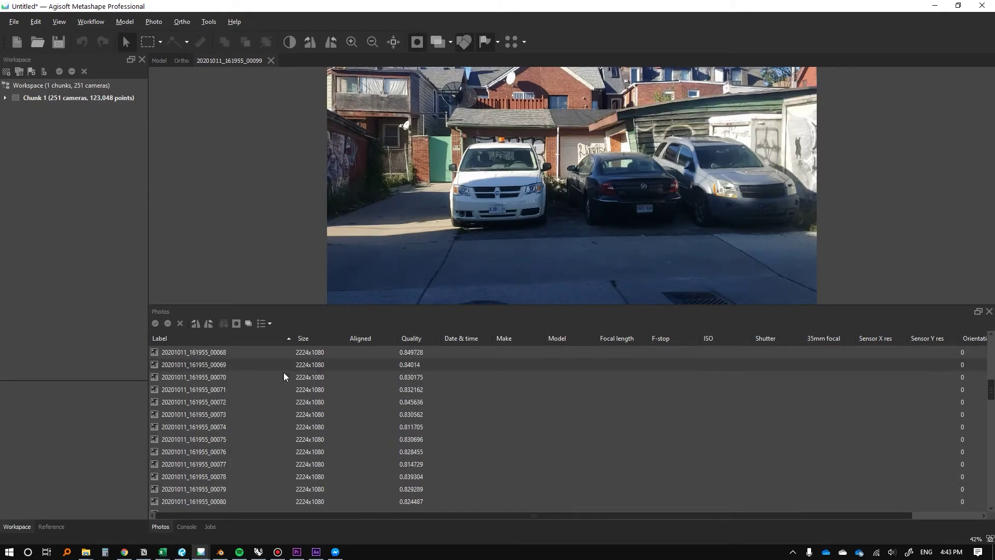
{"action": "right_click", "coordinate": [284, 373]}
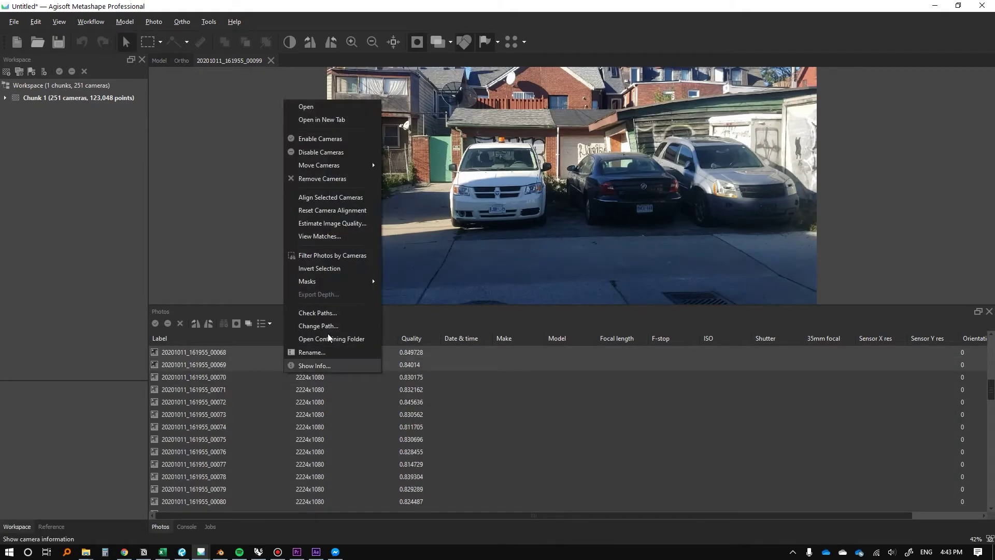
{"action": "left_click", "coordinate": [335, 199]}
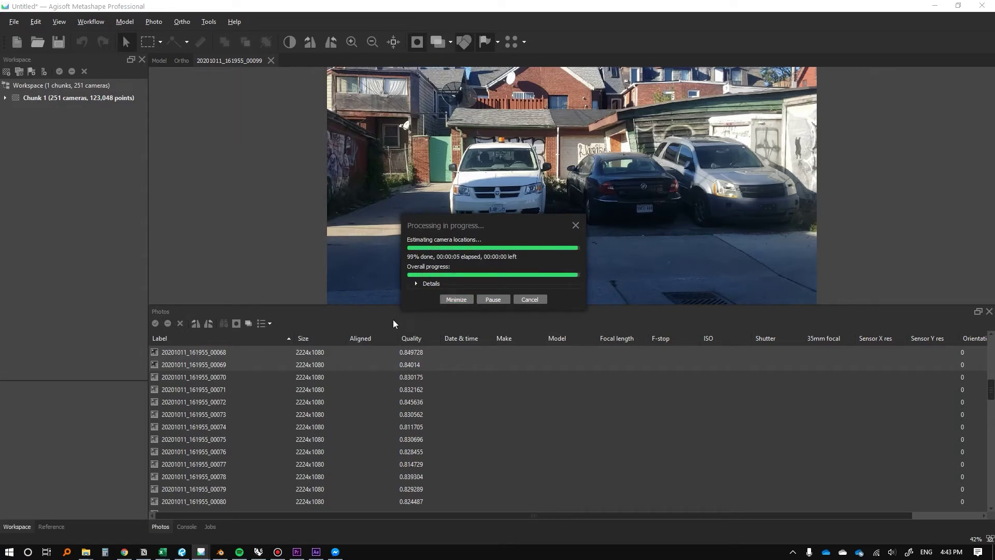
Align the remaining unaligned cameras at the start of the sequence, back to photo 20201011_161955_00000.
{"action": "scroll", "coordinate": [344, 421], "scroll_direction": "up", "scroll_amount": 2}
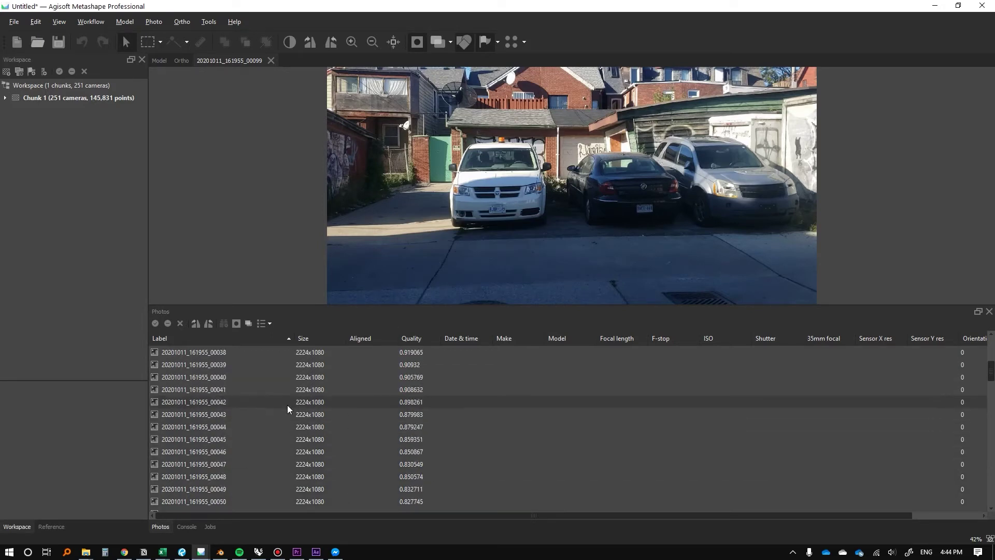
{"action": "scroll", "coordinate": [282, 389], "scroll_direction": "up", "scroll_amount": 20}
{"action": "right_click", "coordinate": [276, 368]}
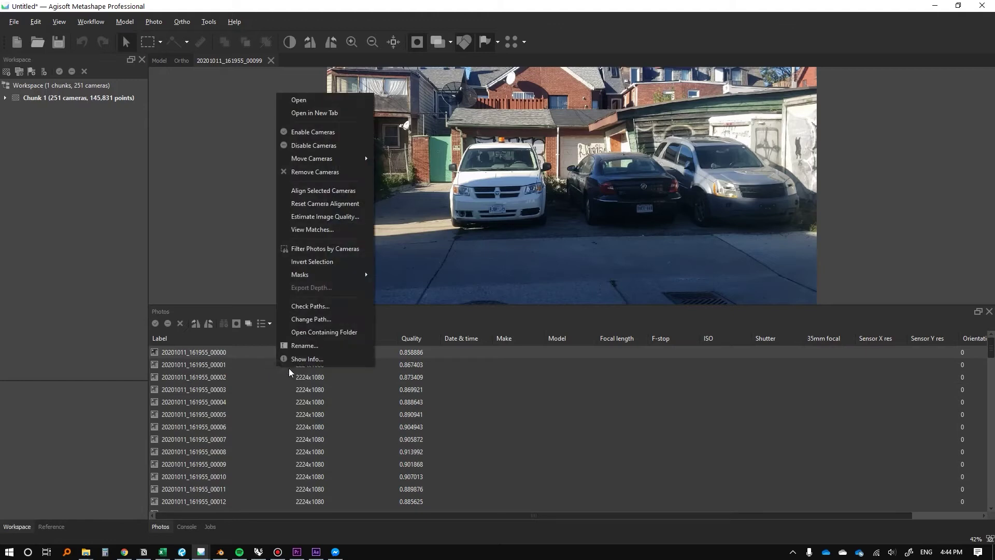
{"action": "left_click", "coordinate": [331, 191]}
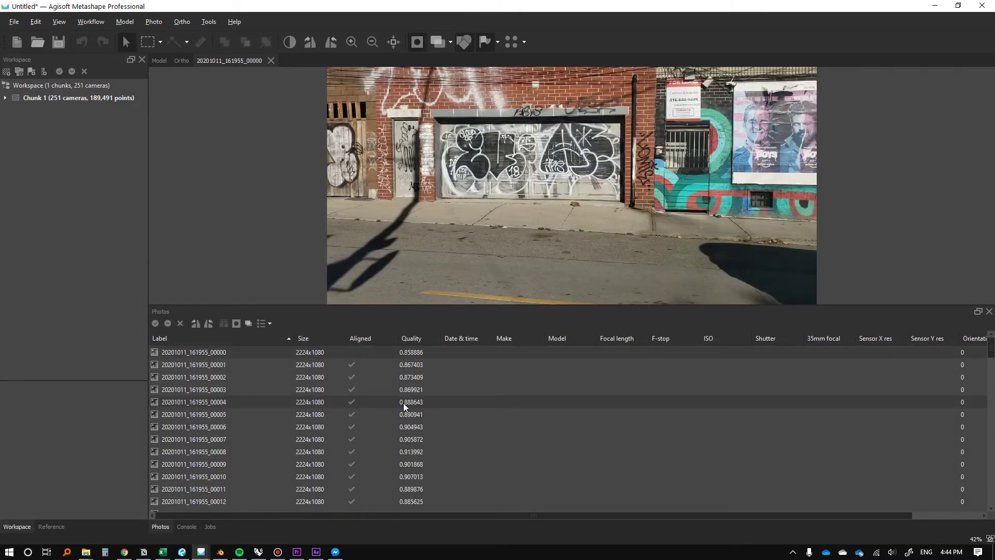
Align photo 20201011_161955_00000 on its own and sort the photo list by Aligned status.
{"action": "right_click", "coordinate": [267, 355]}
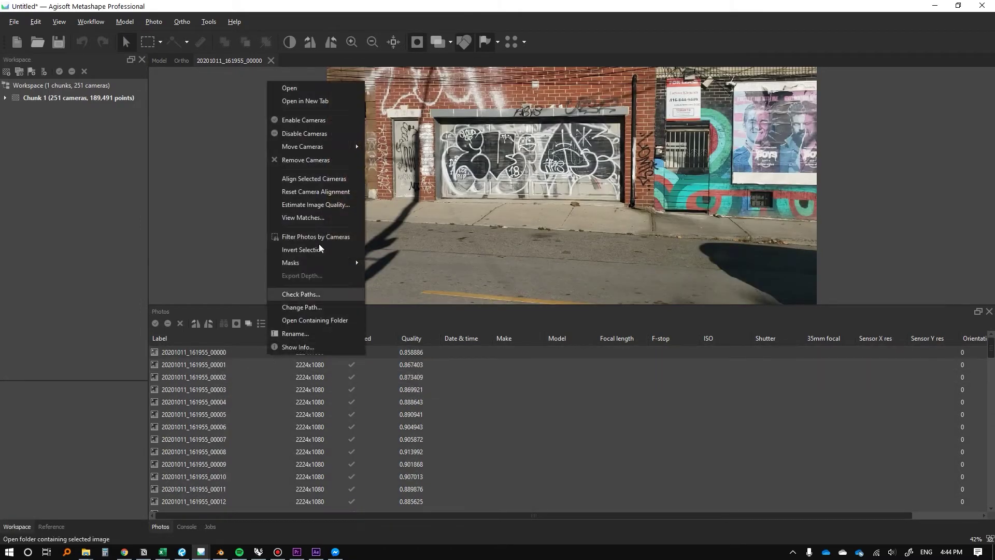
{"action": "left_click", "coordinate": [325, 179]}
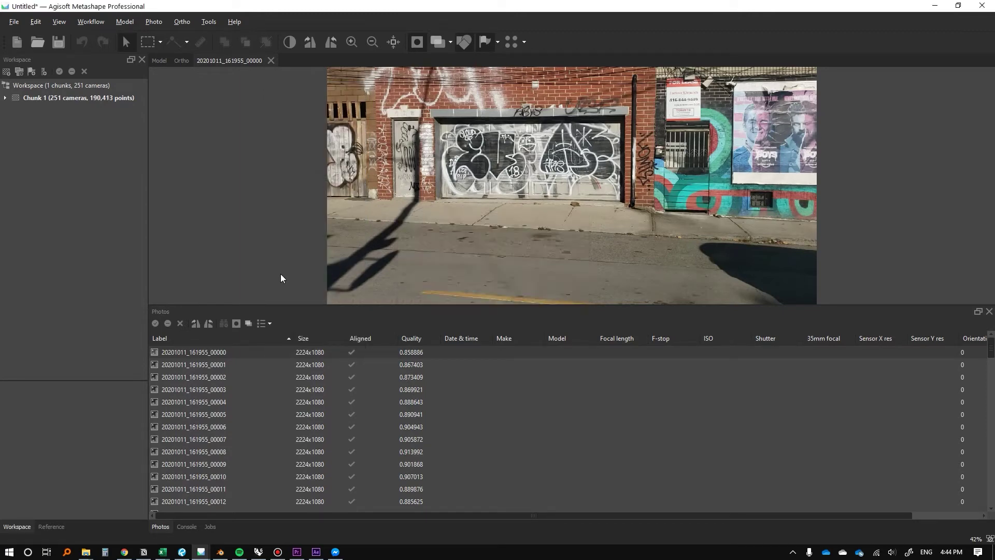
{"action": "left_click", "coordinate": [364, 336]}
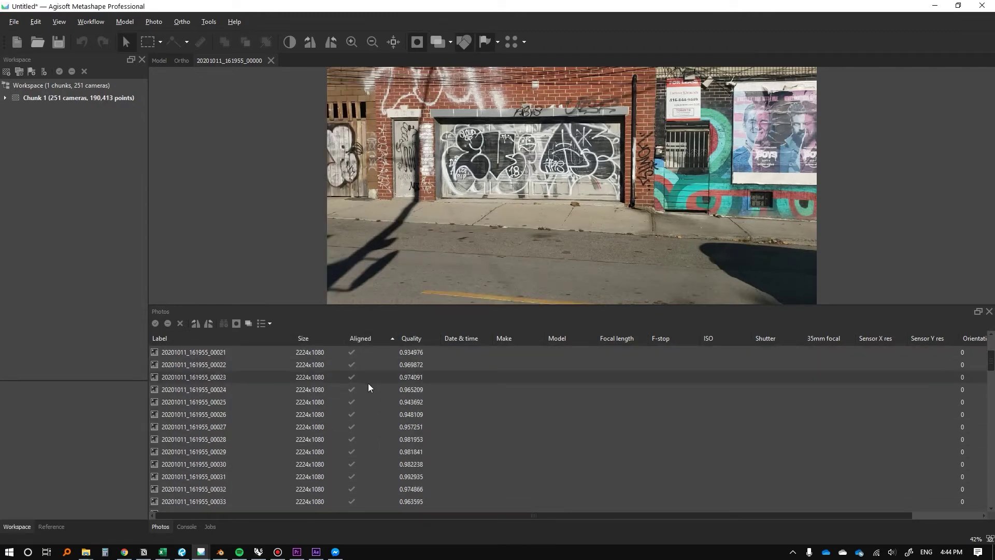
Switch from the opened photo back to the 3D model view of the aligned chunk.
{"action": "left_click", "coordinate": [162, 64]}
{"action": "left_click_drag", "start_coordinate": [586, 203], "coordinate": [471, 259]}
{"action": "left_click", "coordinate": [300, 415]}
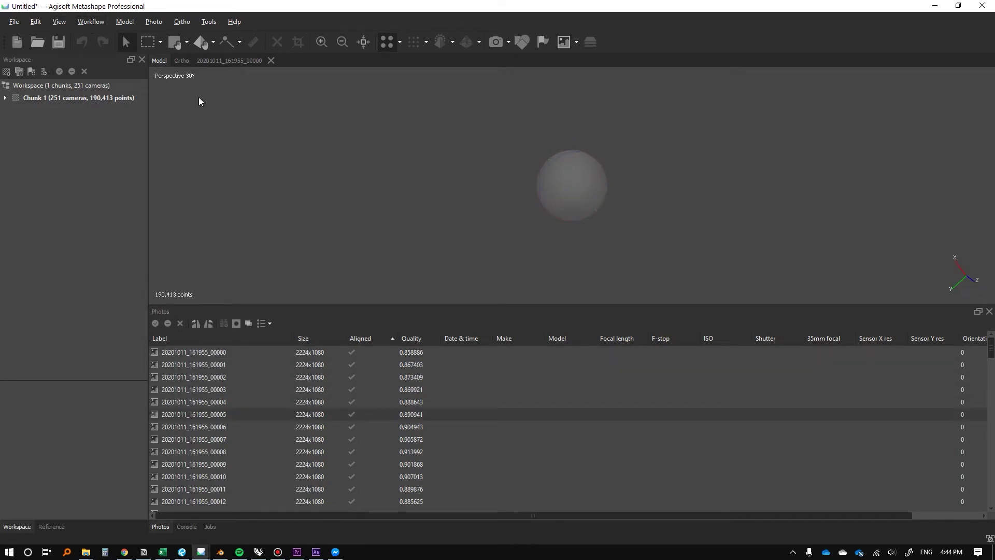
Build the dense cloud at Medium quality with Mild depth filtering and point colors calculated.
{"action": "left_click", "coordinate": [80, 24]}
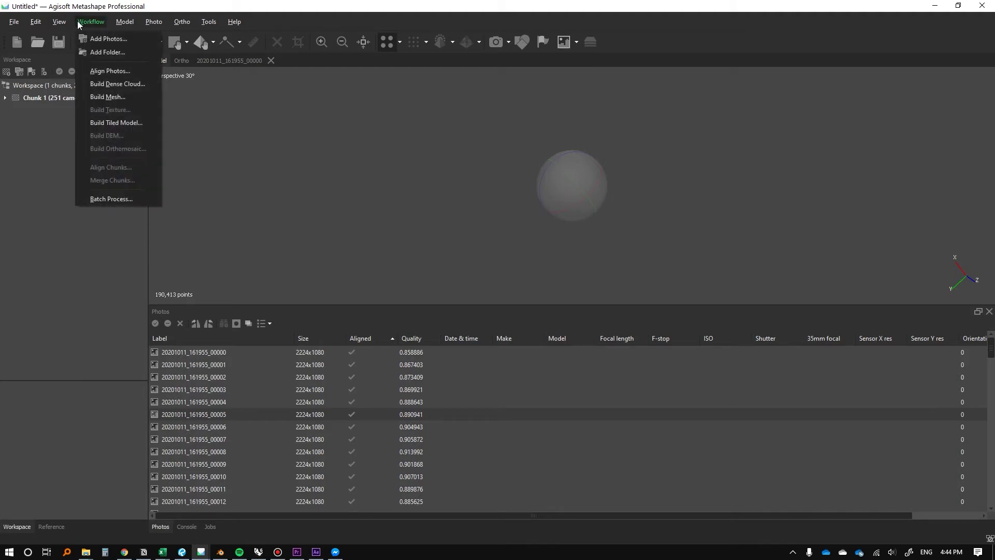
{"action": "left_click", "coordinate": [106, 85]}
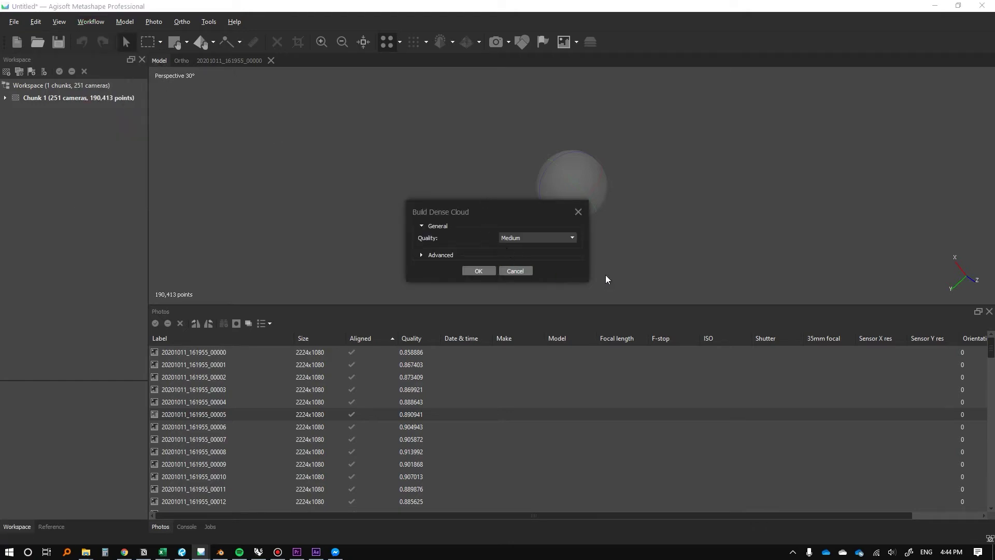
{"action": "left_click_drag", "start_coordinate": [588, 281], "coordinate": [664, 279]}
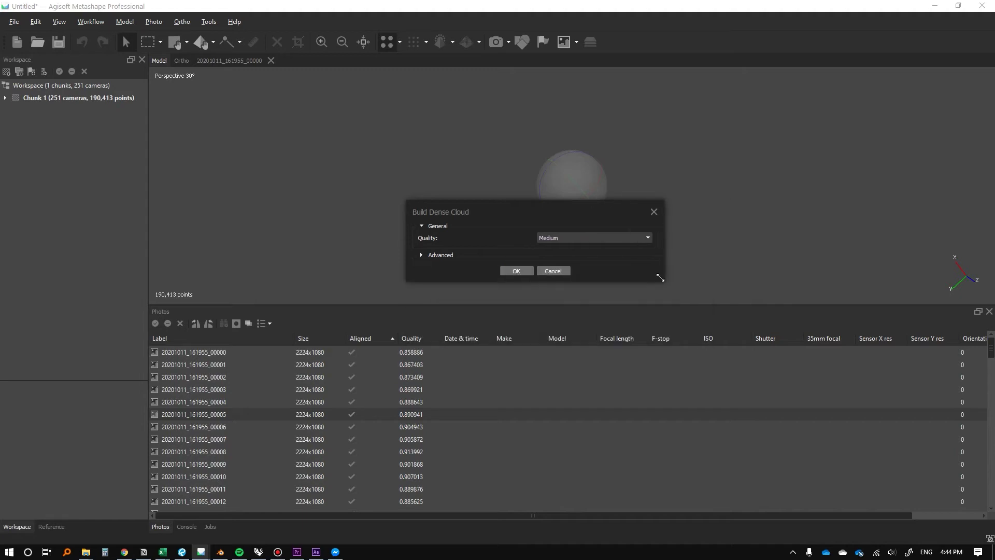
{"action": "left_click_drag", "start_coordinate": [600, 218], "coordinate": [480, 194]}
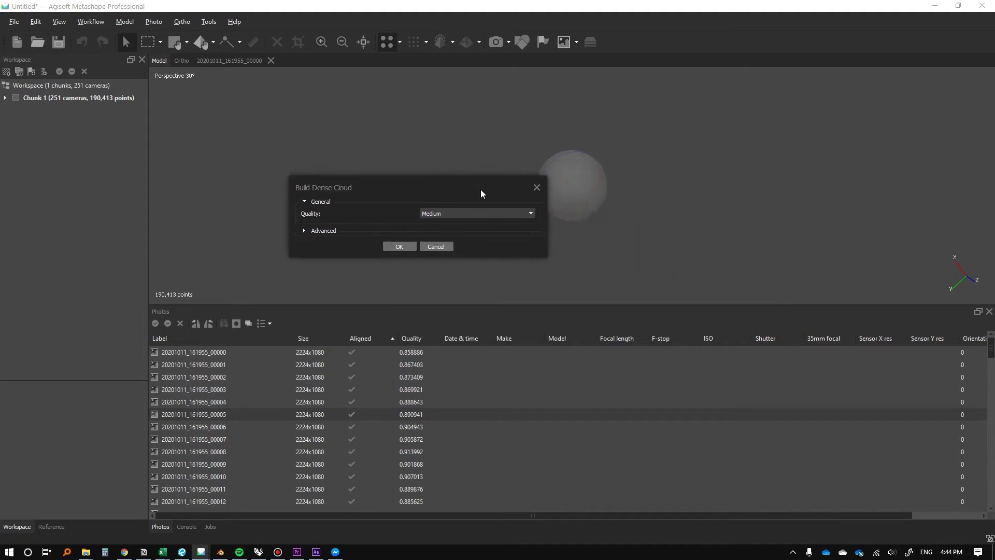
{"action": "left_click", "coordinate": [448, 216]}
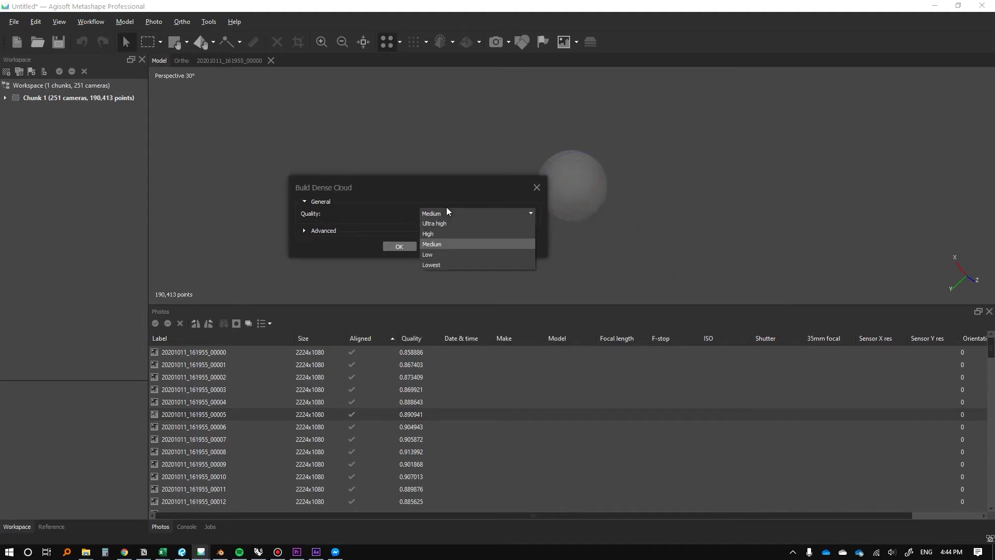
{"action": "left_click", "coordinate": [454, 245]}
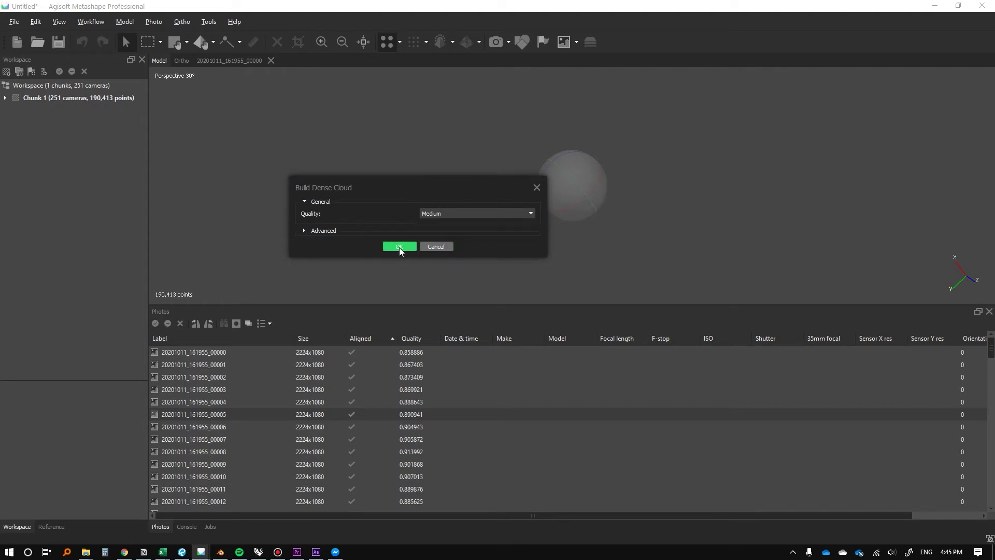
{"action": "left_click", "coordinate": [327, 232]}
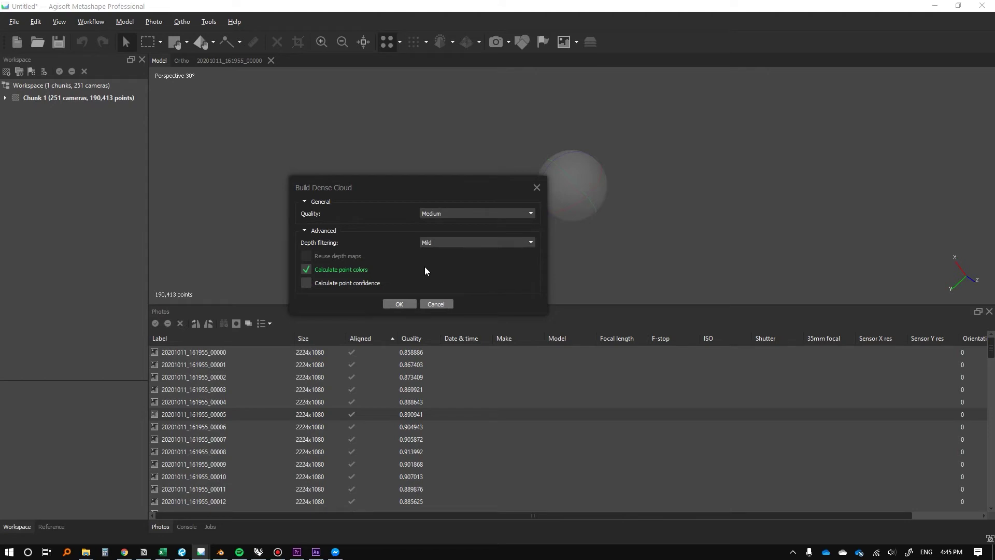
{"action": "left_click", "coordinate": [400, 303]}
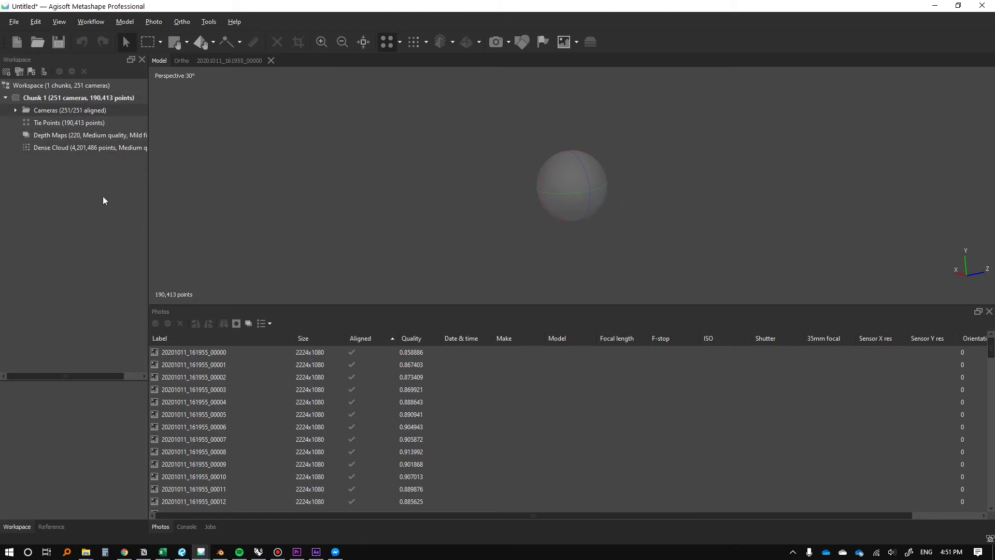
Review the new dense cloud's properties and its available operations under Chunk 1.
{"action": "left_click", "coordinate": [83, 149]}
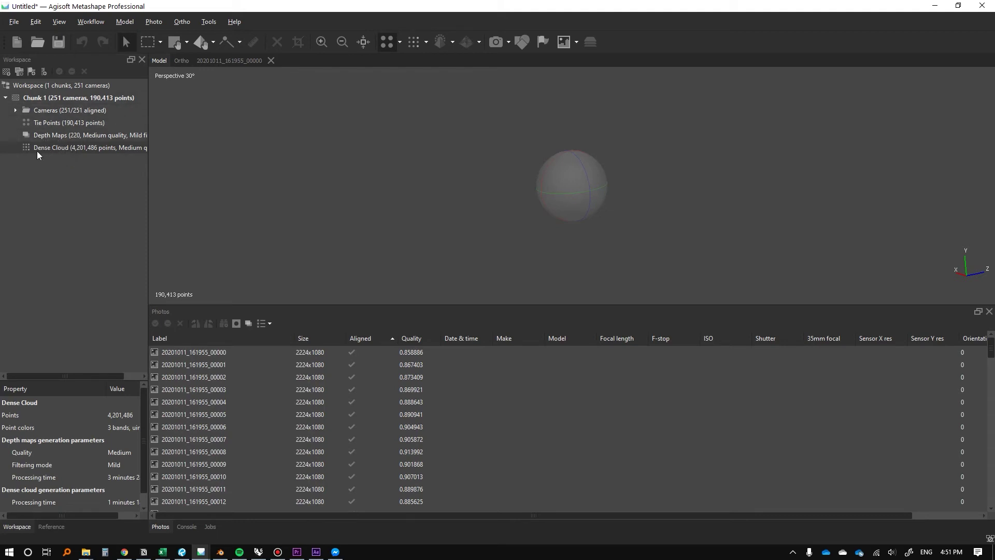
{"action": "left_click", "coordinate": [6, 97]}
{"action": "left_click", "coordinate": [6, 98]}
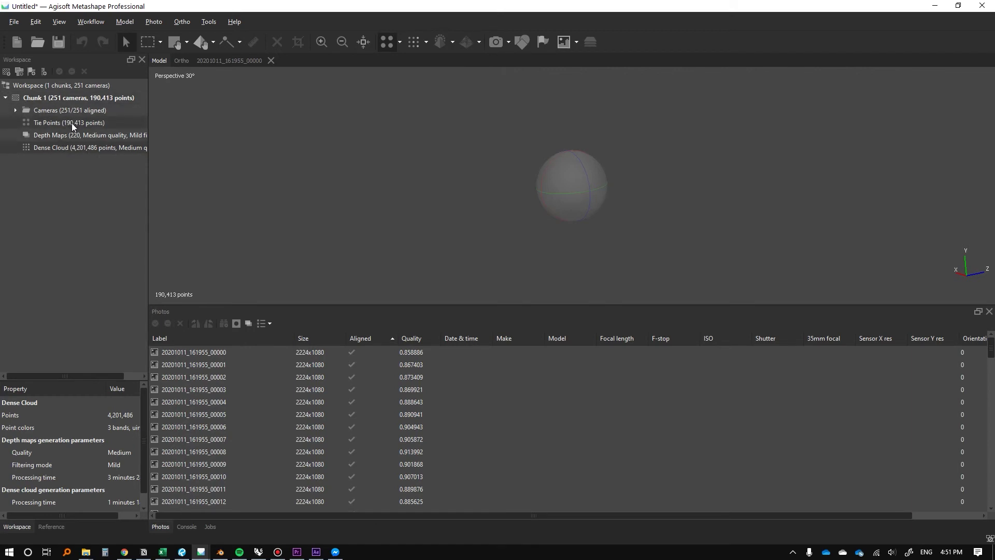
{"action": "right_click", "coordinate": [58, 150]}
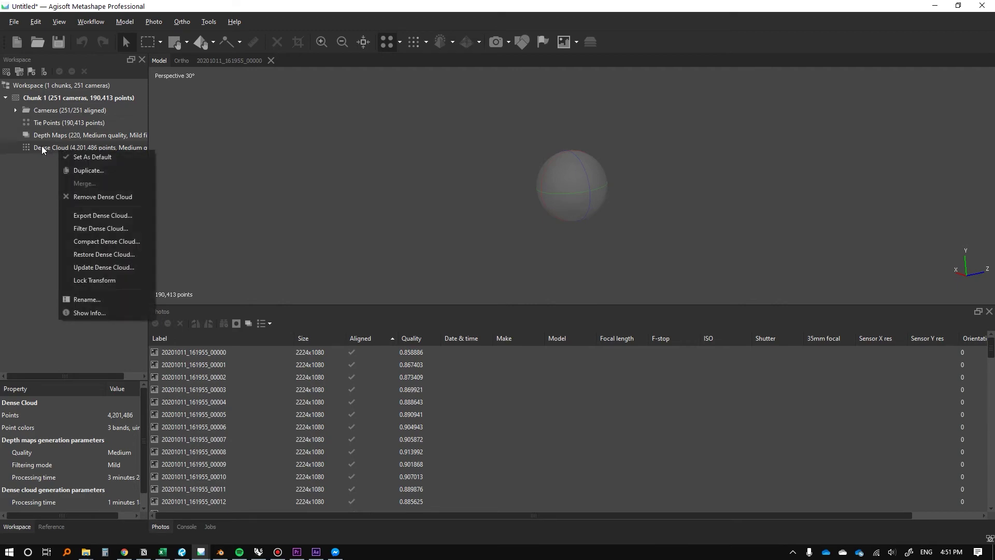
{"action": "left_click", "coordinate": [33, 179]}
Reset the 3D view and display the dense cloud in place of the tie points.
{"action": "left_click", "coordinate": [61, 21]}
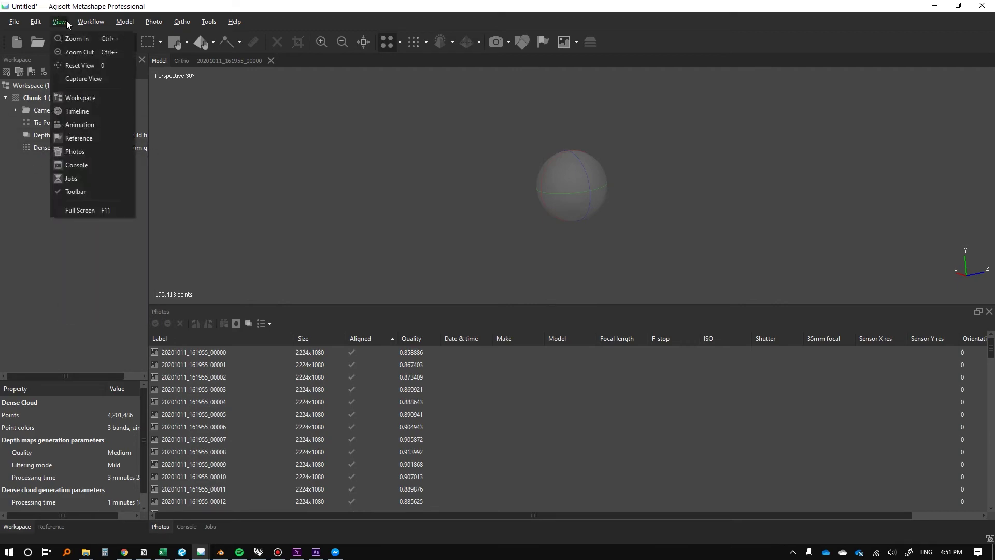
{"action": "left_click", "coordinate": [76, 68]}
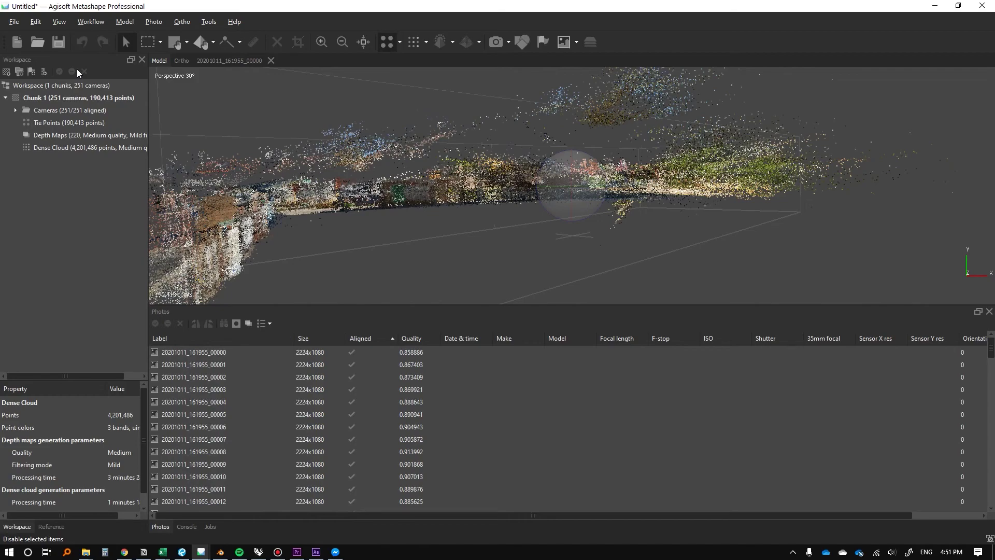
{"action": "left_click_drag", "start_coordinate": [320, 137], "coordinate": [482, 95]}
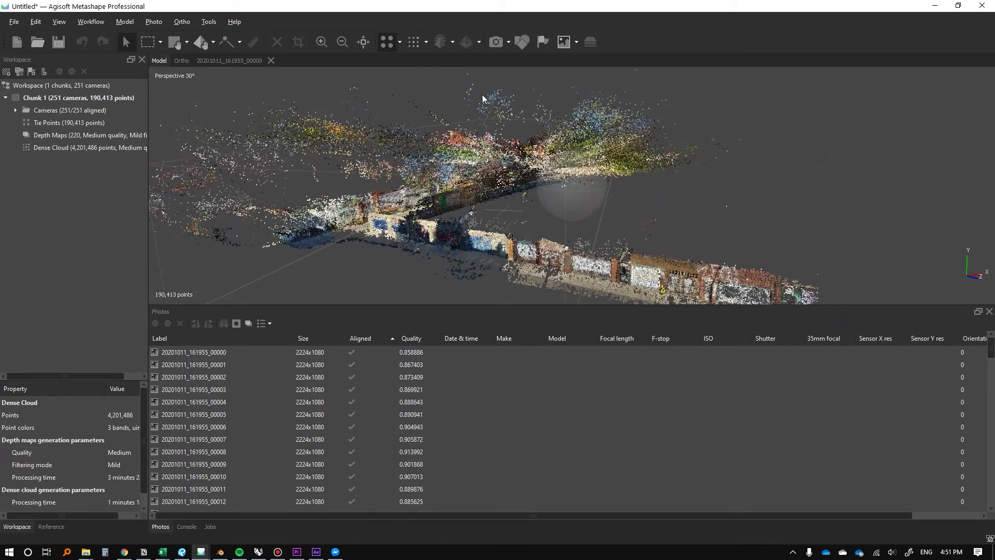
{"action": "left_click", "coordinate": [418, 48]}
{"action": "left_click_drag", "start_coordinate": [478, 239], "coordinate": [472, 227]}
{"action": "scroll", "coordinate": [472, 228], "scroll_direction": "up", "scroll_amount": 10}
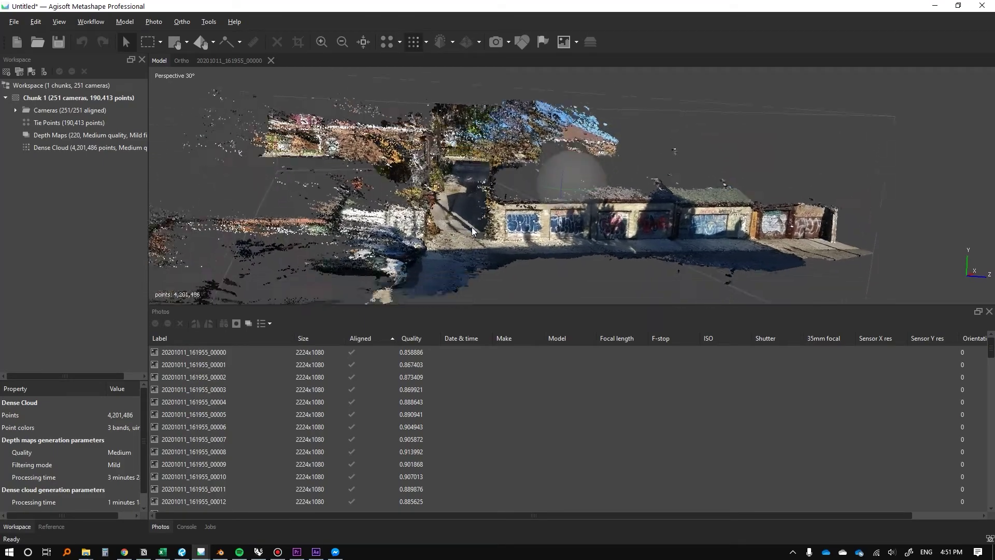
{"action": "scroll", "coordinate": [472, 227], "scroll_direction": "down", "scroll_amount": 10}
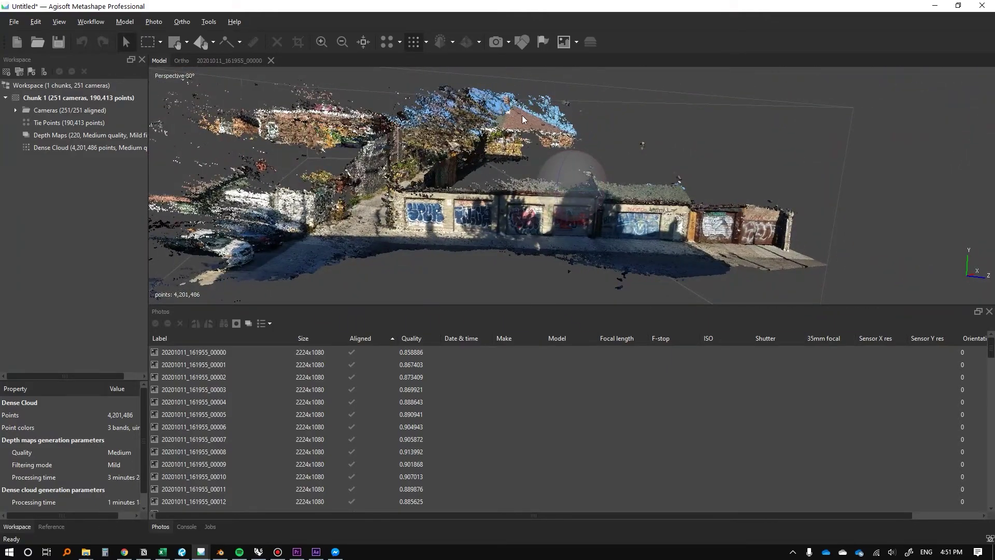
Show the camera positions, examine their path along the laneway, and hide them again.
{"action": "left_click", "coordinate": [495, 44]}
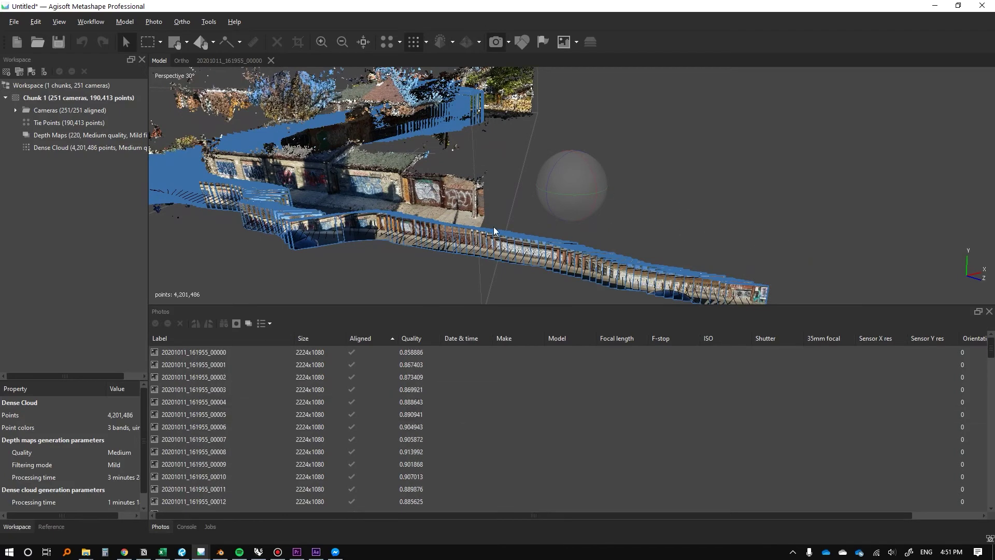
{"action": "left_click_drag", "start_coordinate": [440, 210], "coordinate": [639, 231]}
{"action": "left_click_drag", "start_coordinate": [465, 213], "coordinate": [690, 233]}
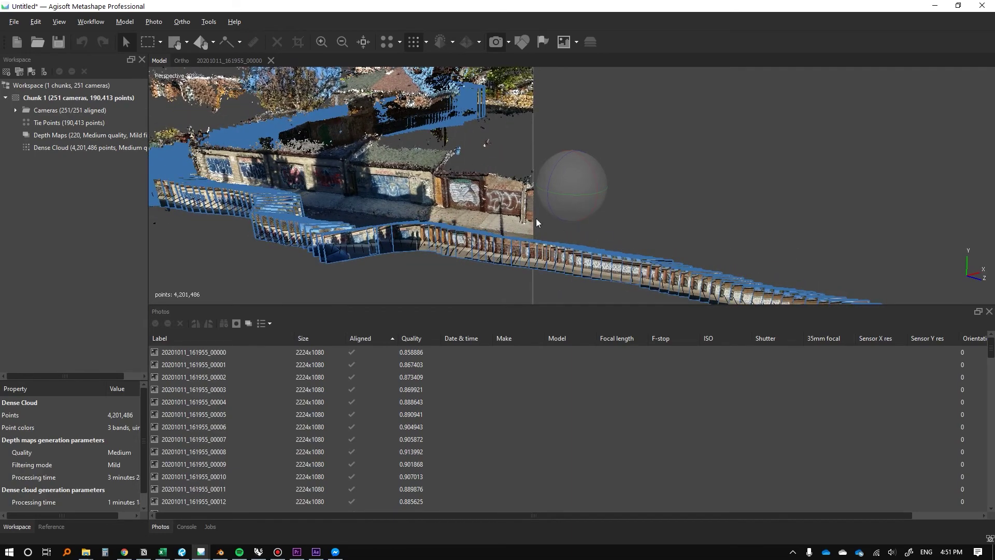
{"action": "left_click_drag", "start_coordinate": [535, 222], "coordinate": [435, 203]}
{"action": "scroll", "coordinate": [434, 203], "scroll_direction": "up", "scroll_amount": 8}
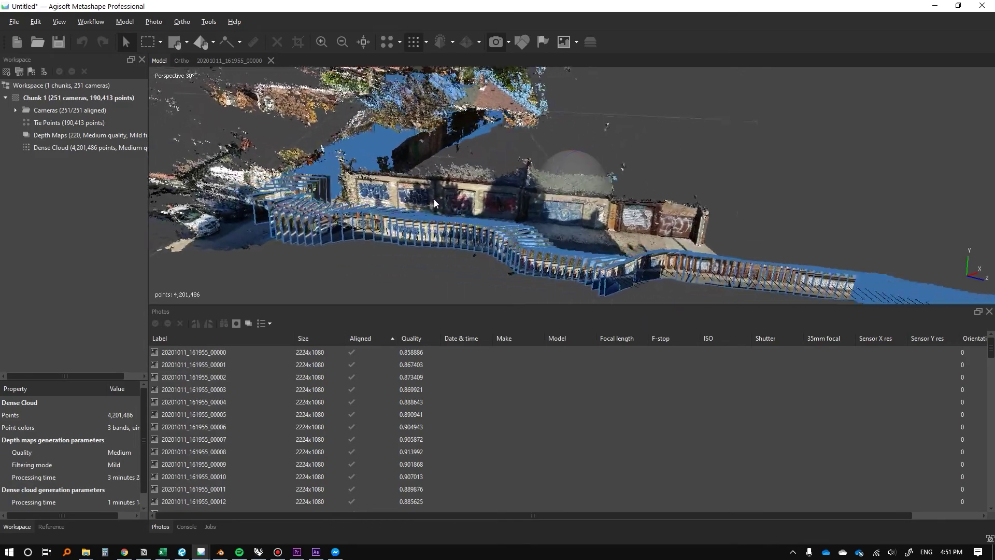
{"action": "scroll", "coordinate": [435, 203], "scroll_direction": "up", "scroll_amount": 8}
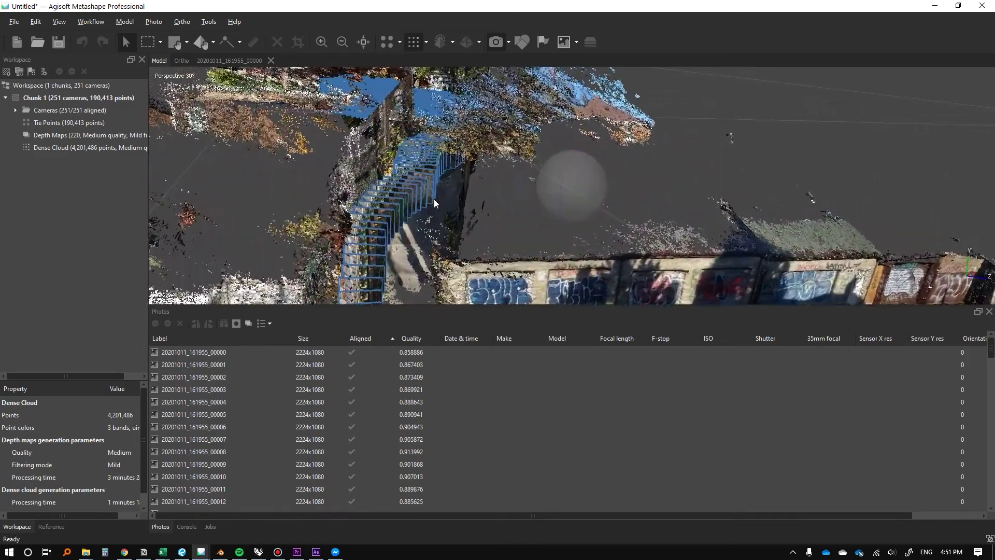
{"action": "scroll", "coordinate": [435, 204], "scroll_direction": "down", "scroll_amount": 10}
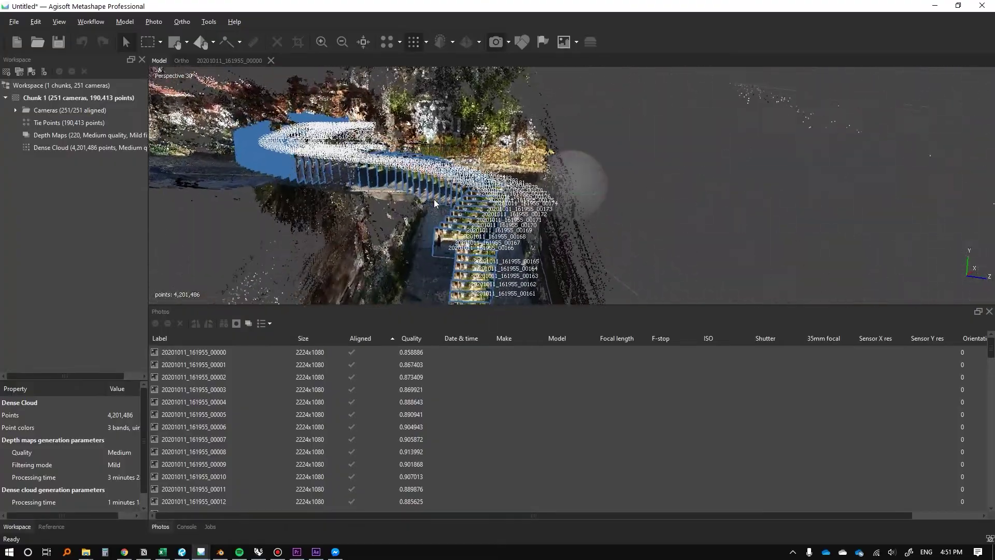
{"action": "left_click", "coordinate": [496, 42]}
Examine the dense cloud around the graffitied garages and the adjoining alley for detail and stray points.
{"action": "left_click_drag", "start_coordinate": [399, 151], "coordinate": [532, 155]}
{"action": "scroll", "coordinate": [534, 153], "scroll_direction": "down", "scroll_amount": 5}
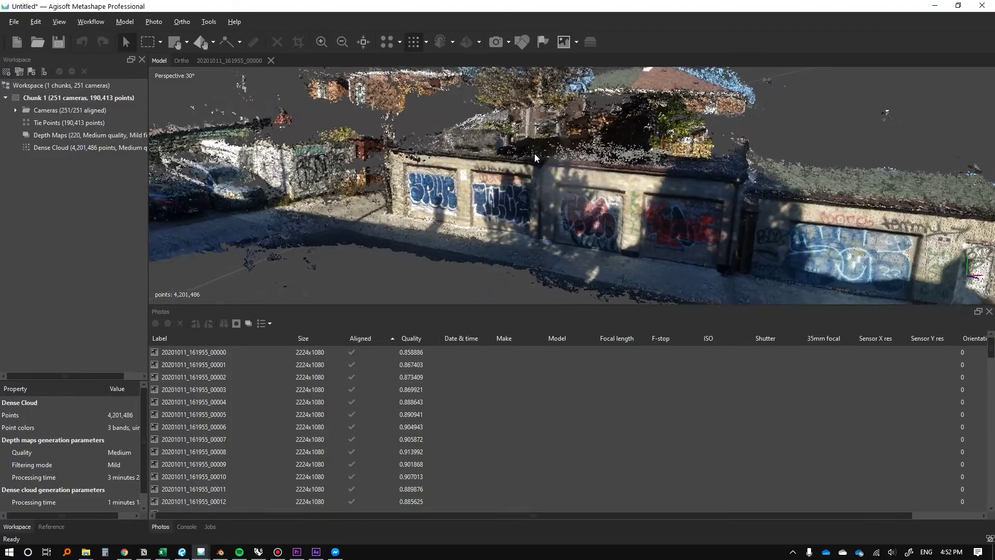
{"action": "scroll", "coordinate": [527, 181], "scroll_direction": "up", "scroll_amount": 8}
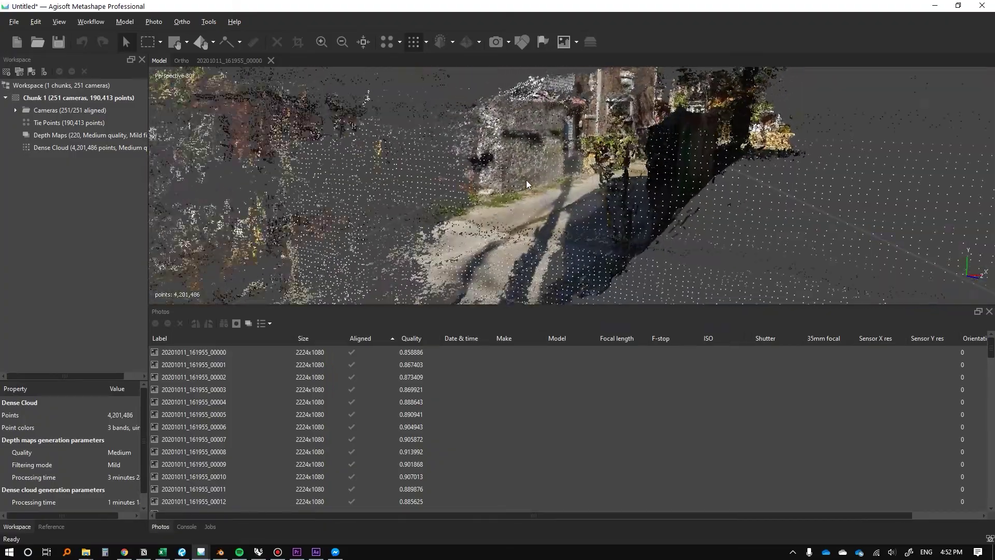
{"action": "scroll", "coordinate": [526, 179], "scroll_direction": "down", "scroll_amount": 6}
{"action": "scroll", "coordinate": [495, 157], "scroll_direction": "up", "scroll_amount": 2}
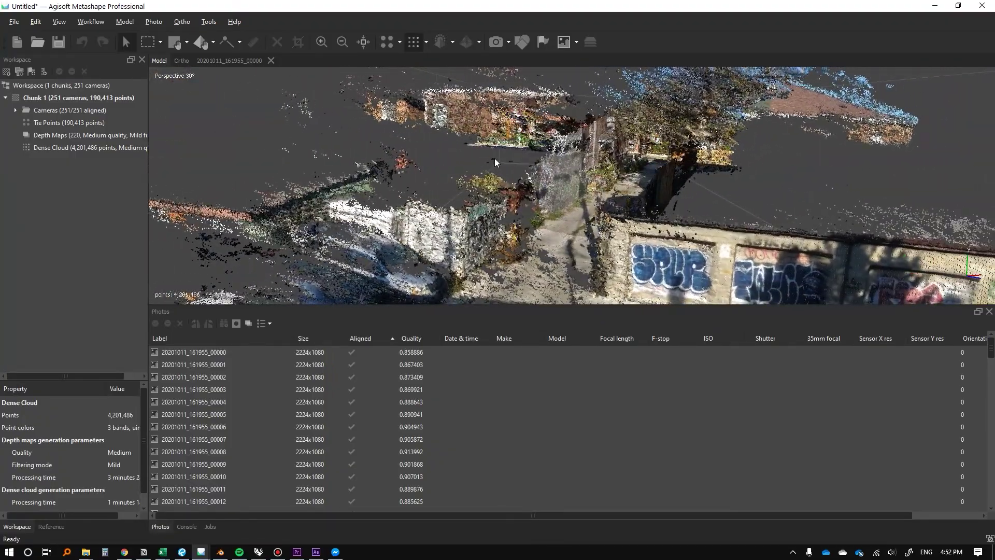